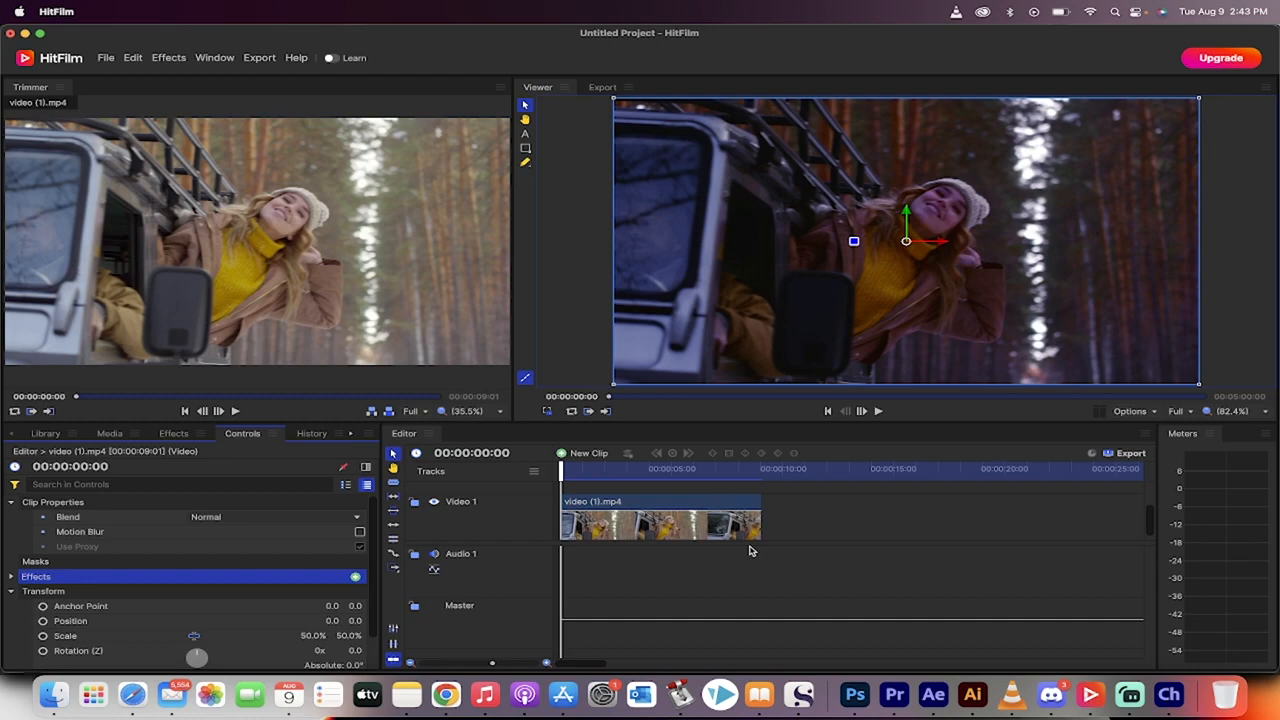
Step: Play the night-graded clip from the start of the timeline and the original footage in the Trimmer for comparison
key(space)
drag(627, 472, 533, 478)
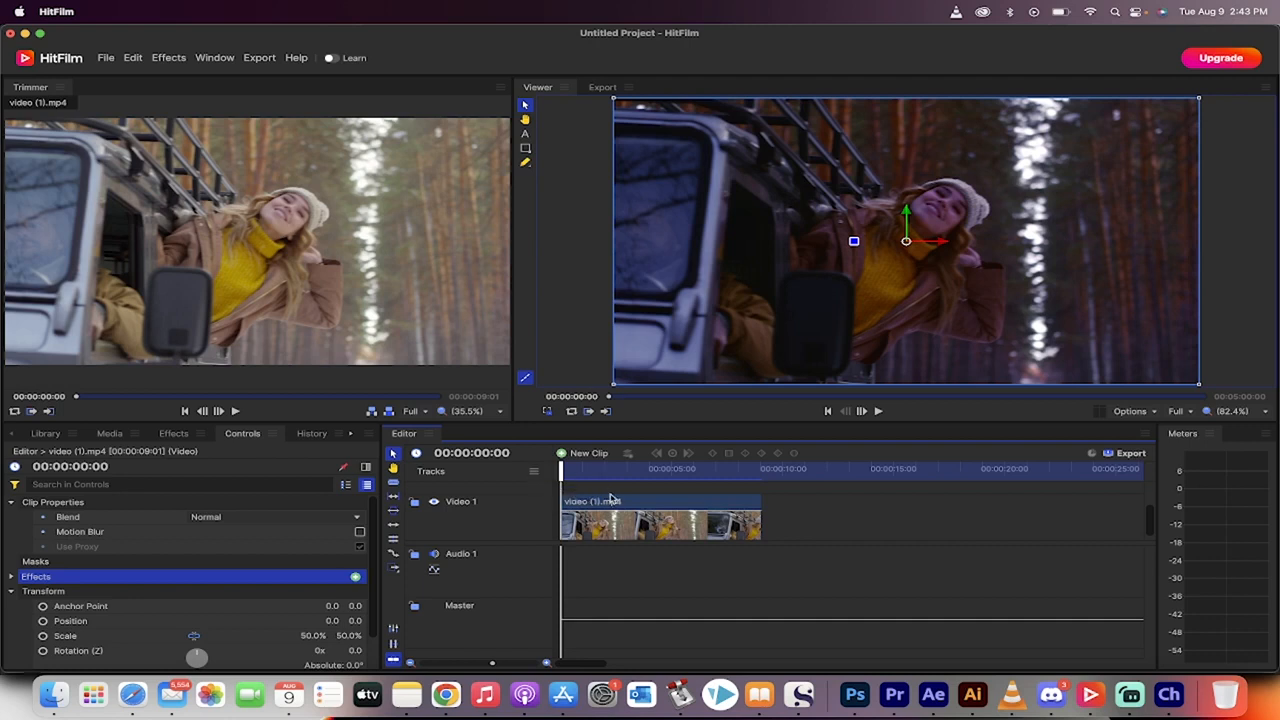
key(space)
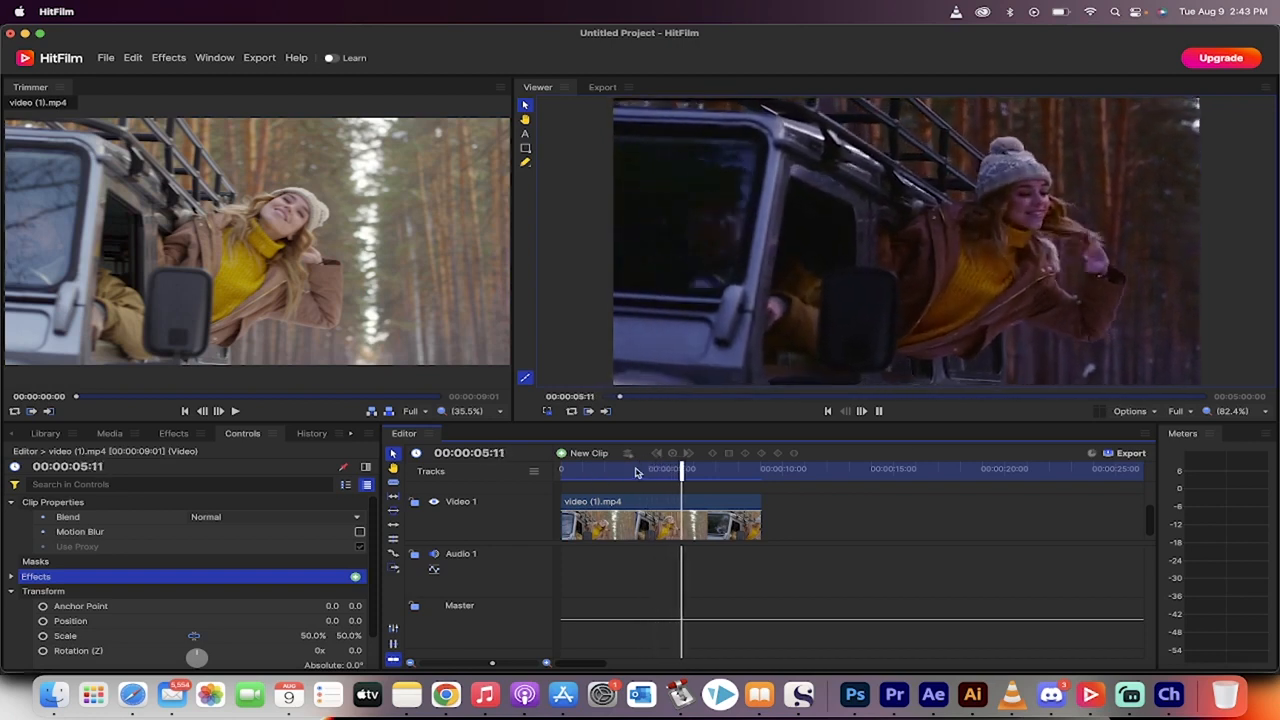
key(space)
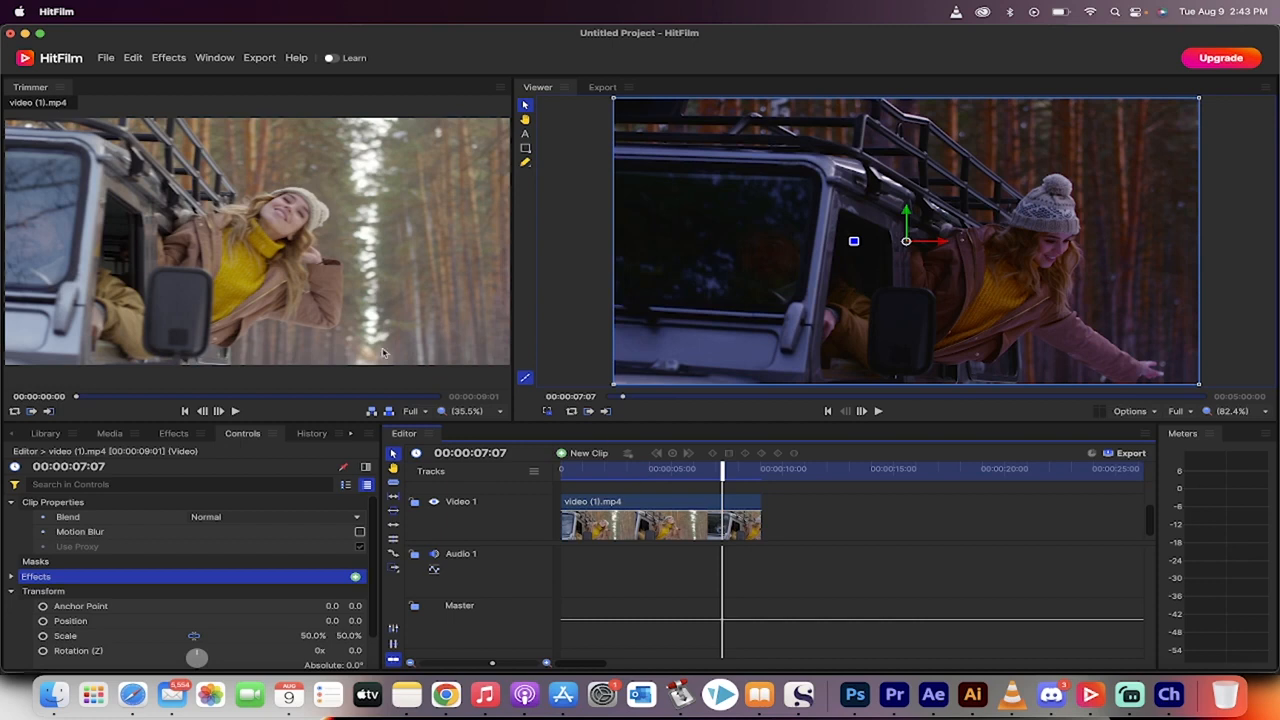
click(237, 411)
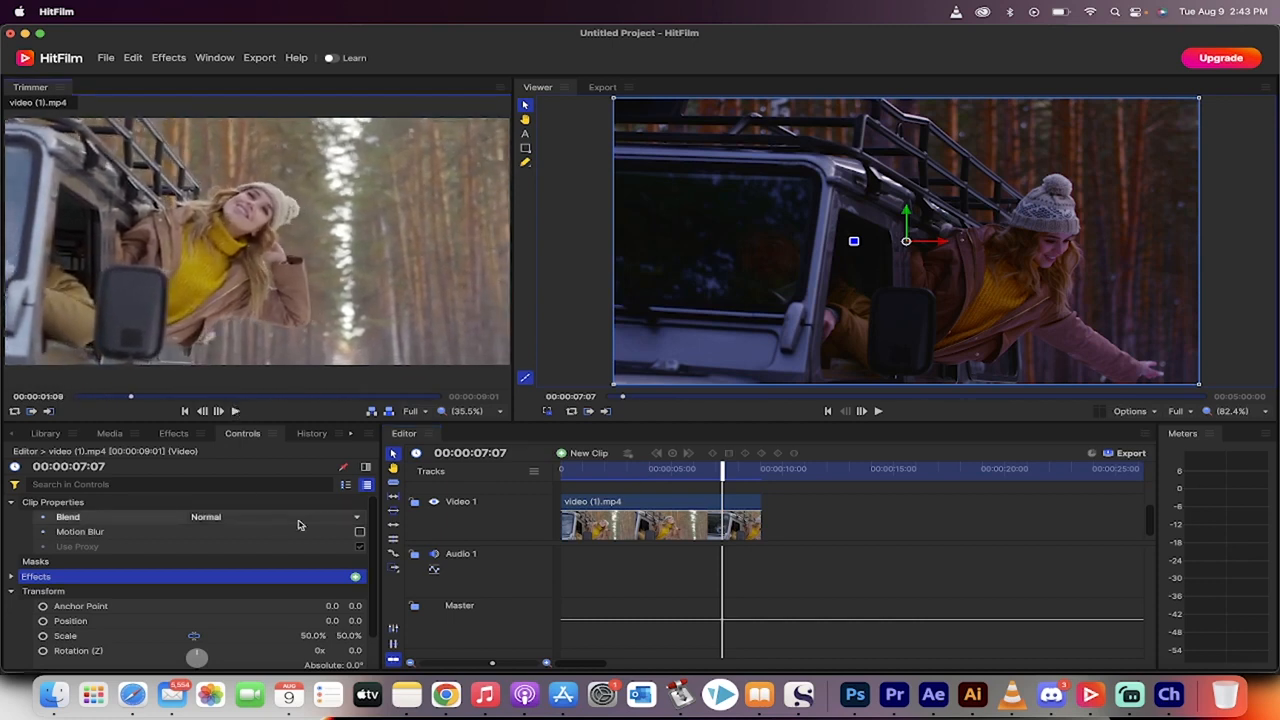
Step: Replace the graded clip on Video 1 with a fresh copy of video (1).mp4 at the start, keeping the current sequence settings
click(612, 521)
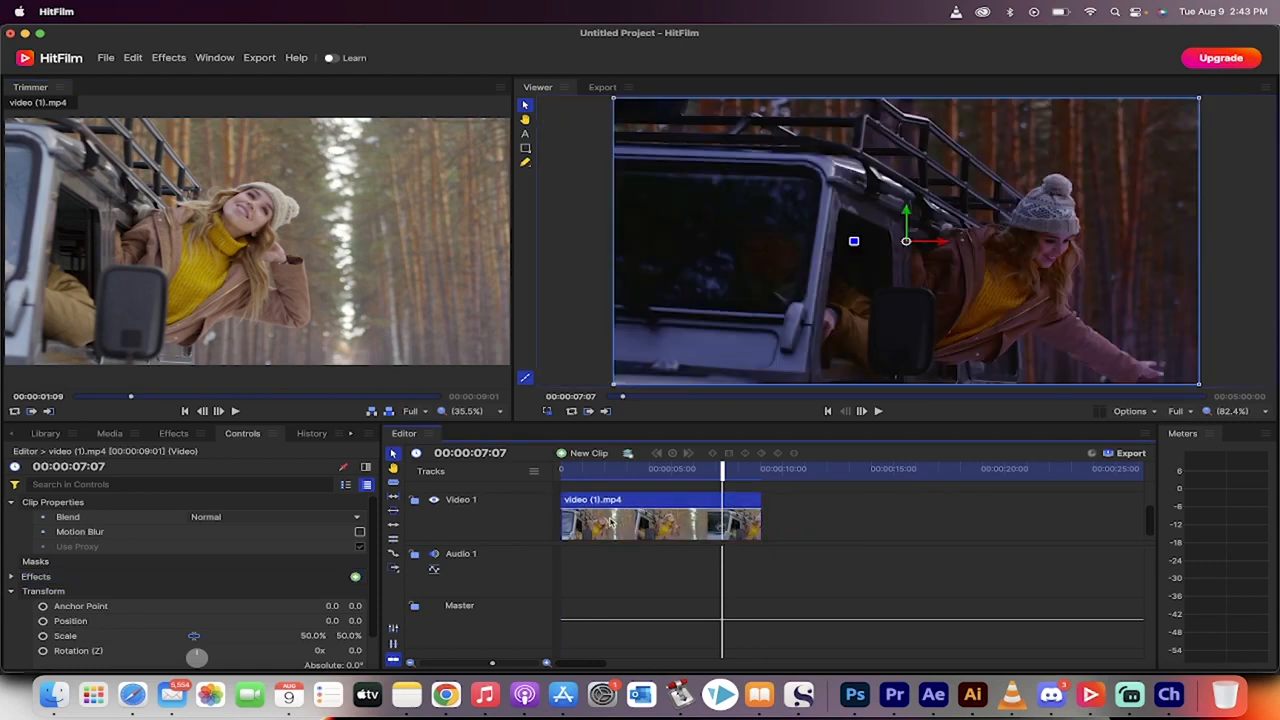
key(Delete)
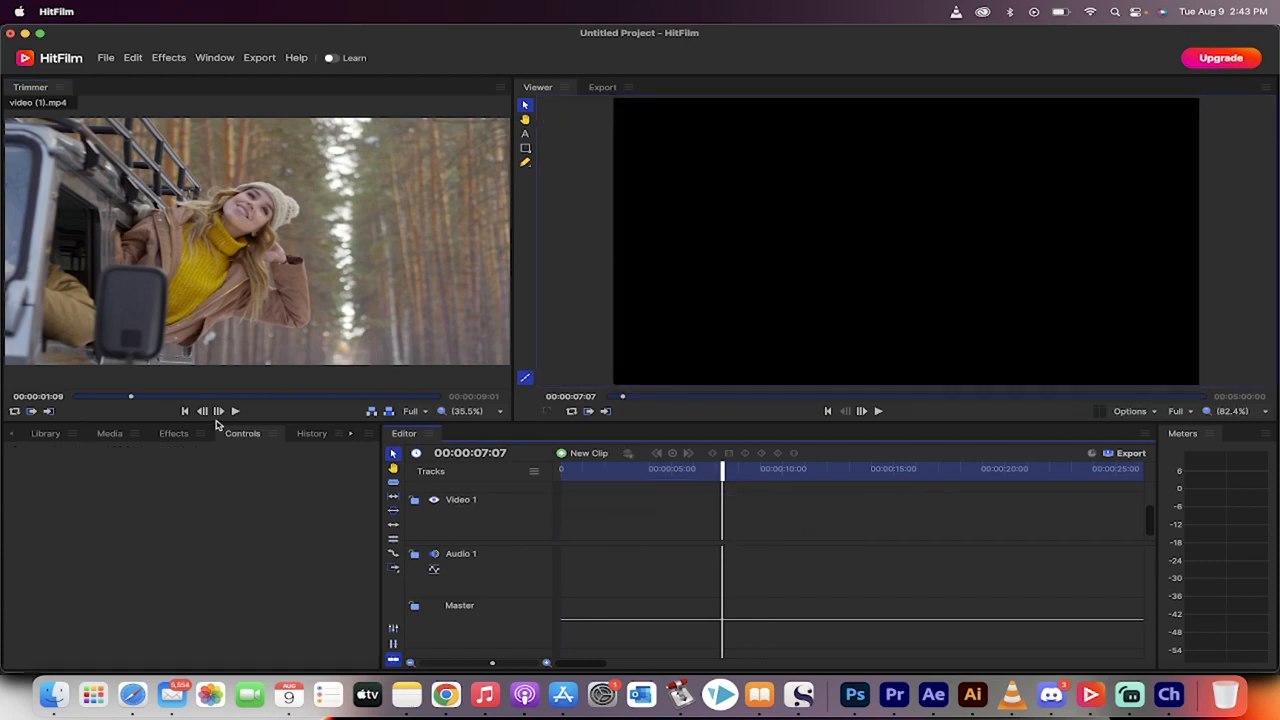
click(108, 435)
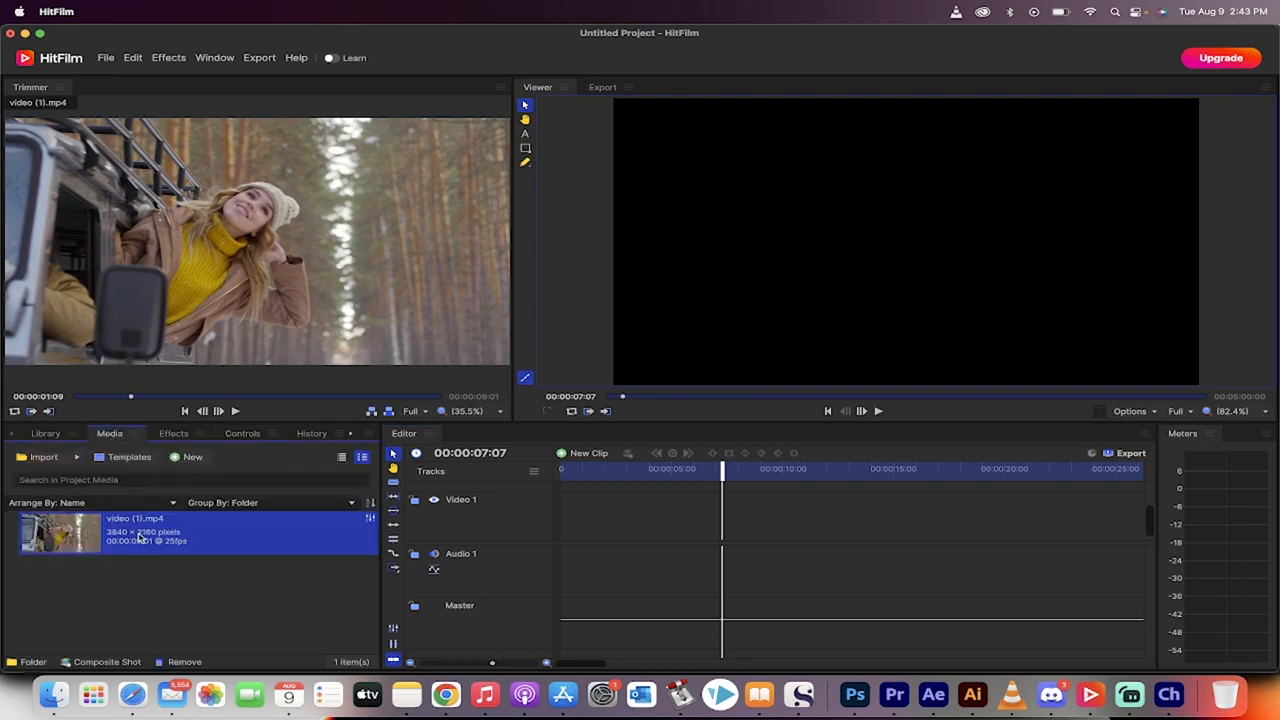
drag(410, 512, 555, 519)
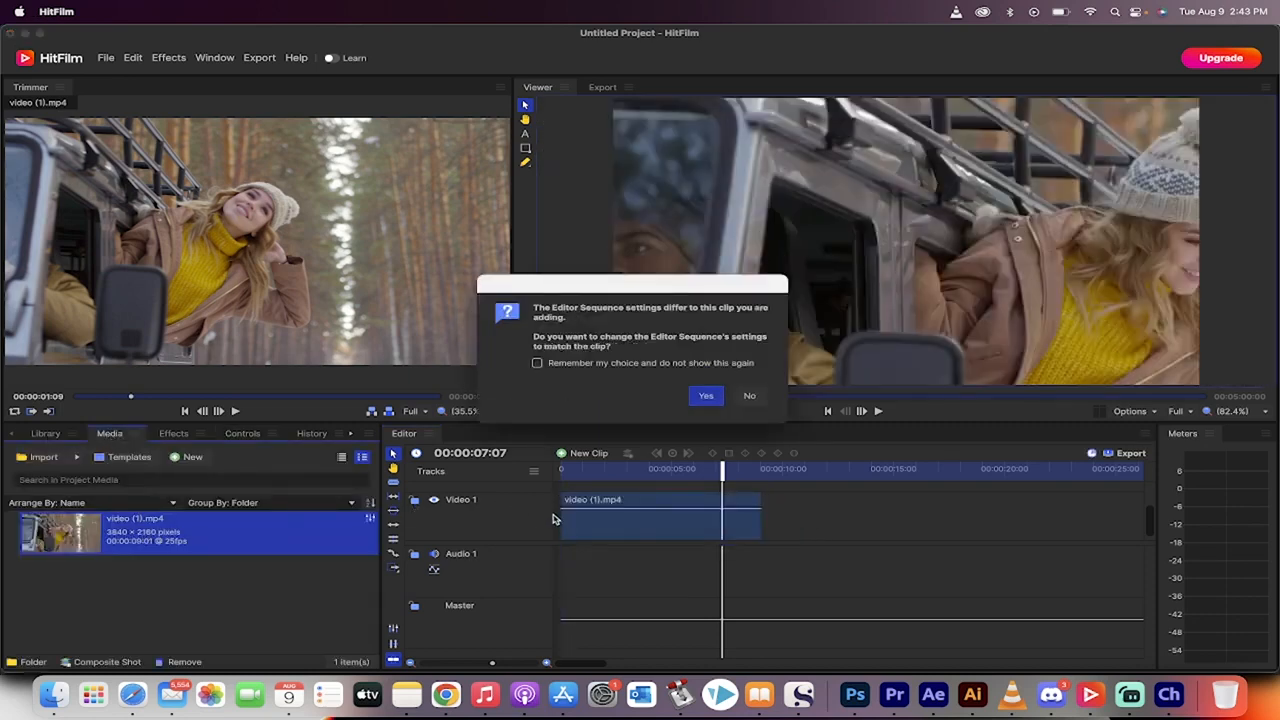
click(750, 397)
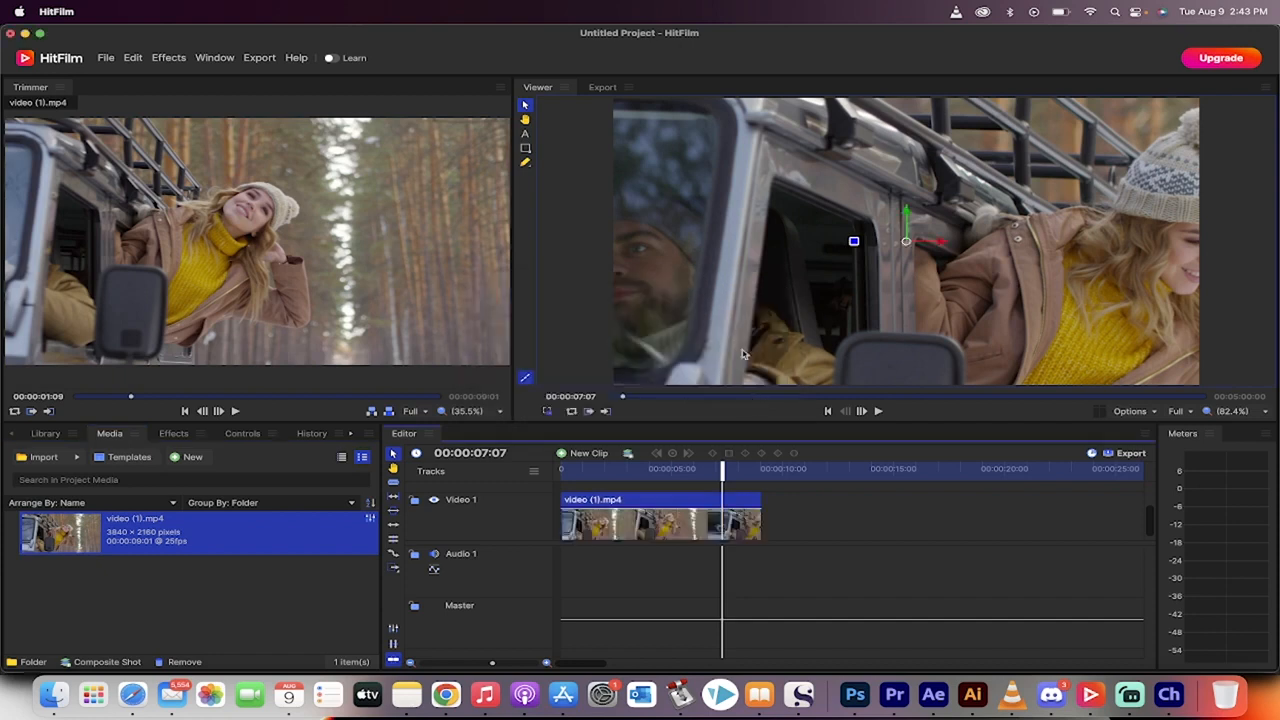
Step: Fit the video (1).mp4 clip to the frame and return the playhead to the start of the timeline
right_click(655, 508)
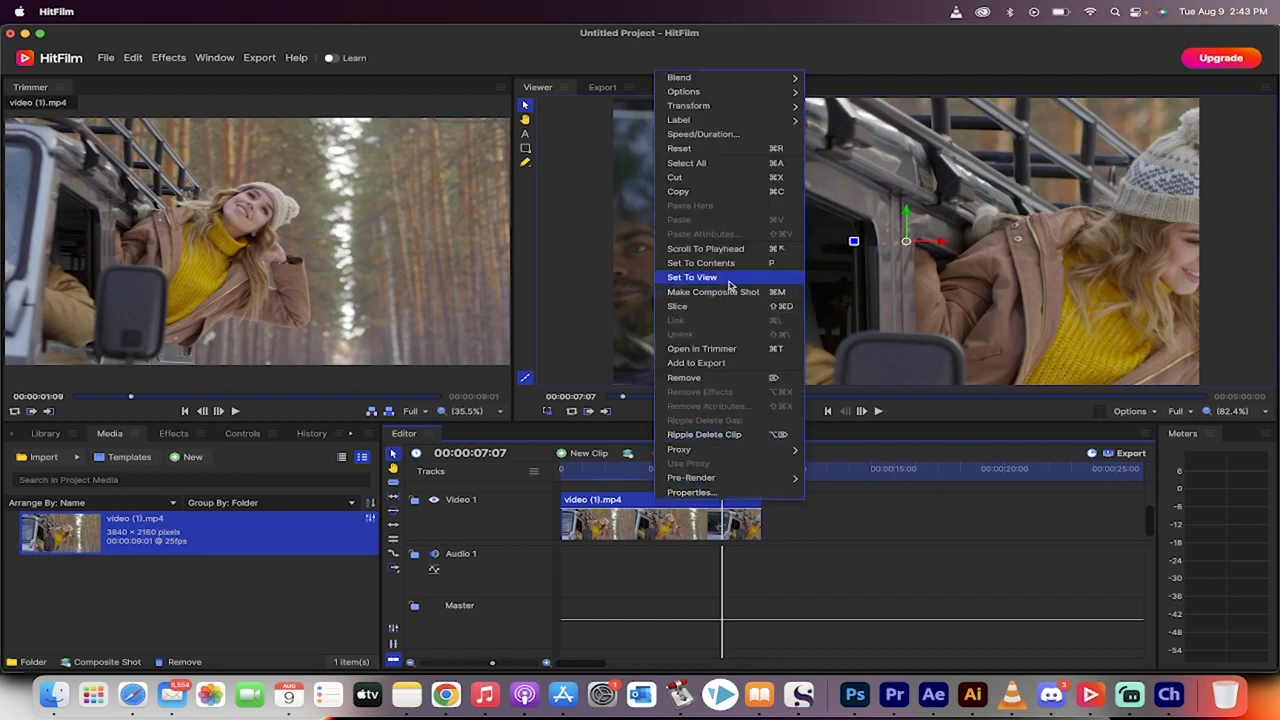
mouse_move(730, 106)
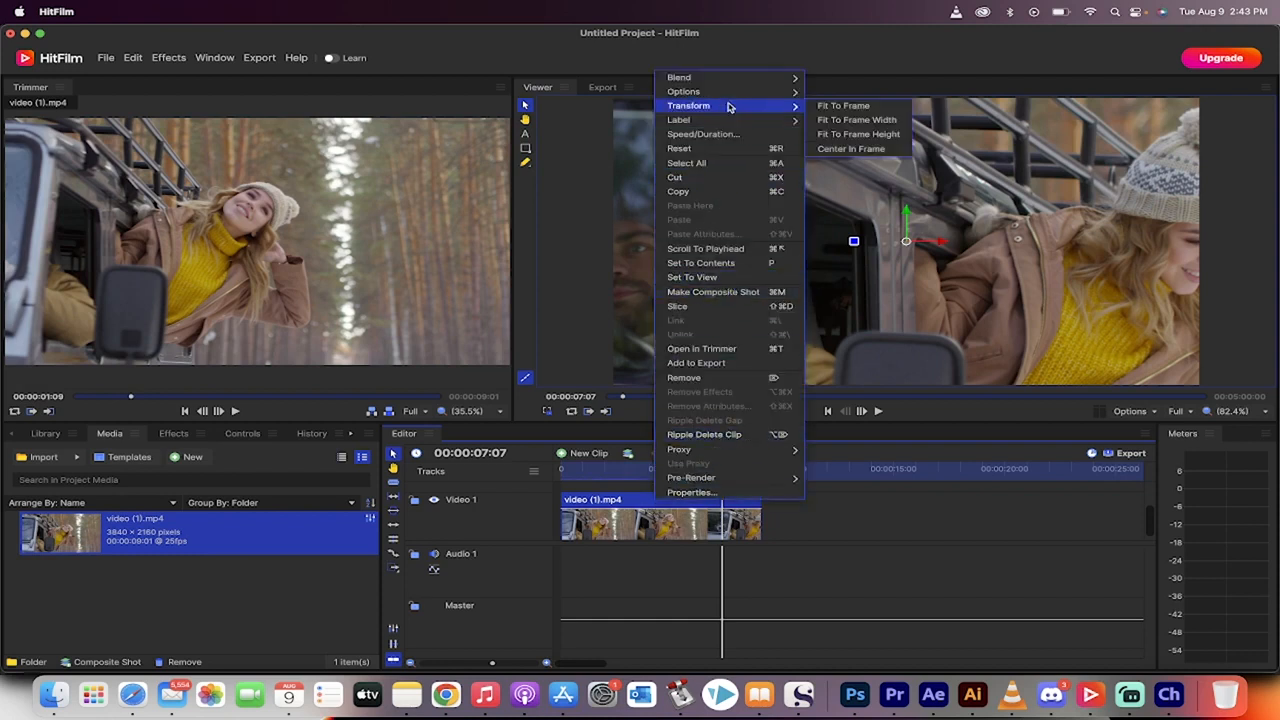
click(871, 110)
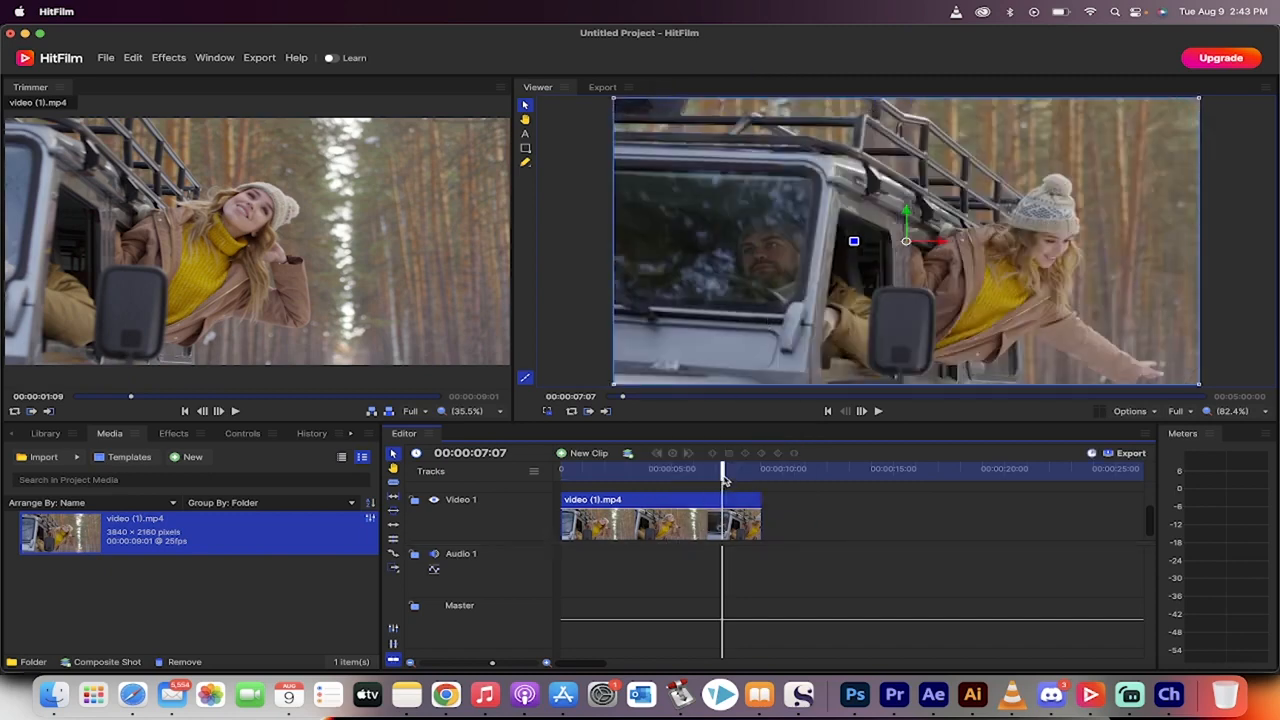
drag(726, 480, 551, 484)
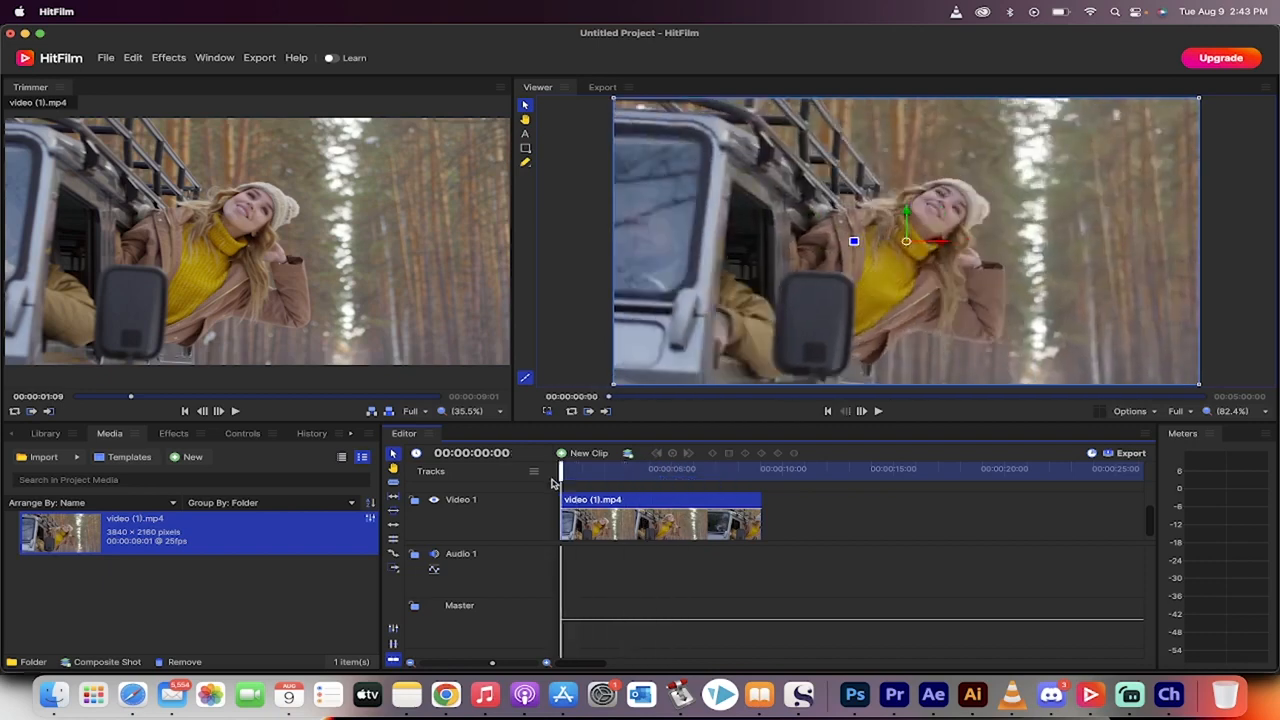
Step: Apply the Day For Night color grading effect to the video (1).mp4 clip on Video 1
click(172, 437)
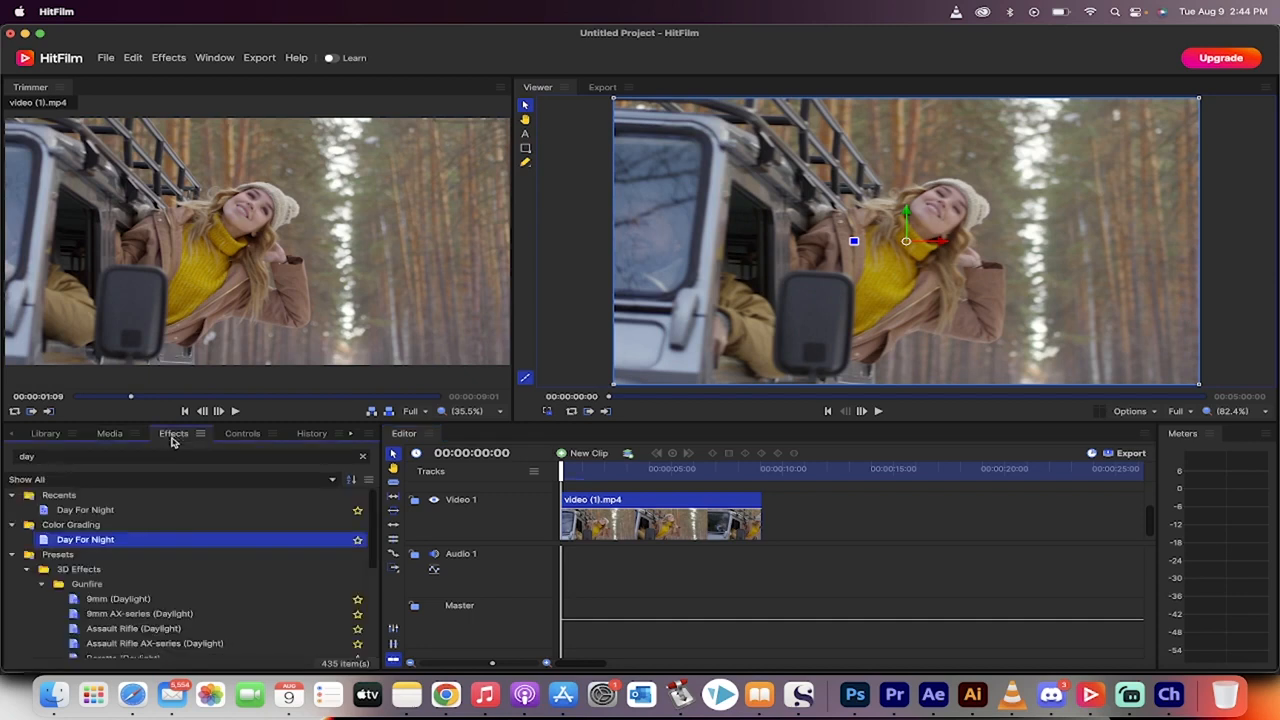
click(103, 540)
click(125, 509)
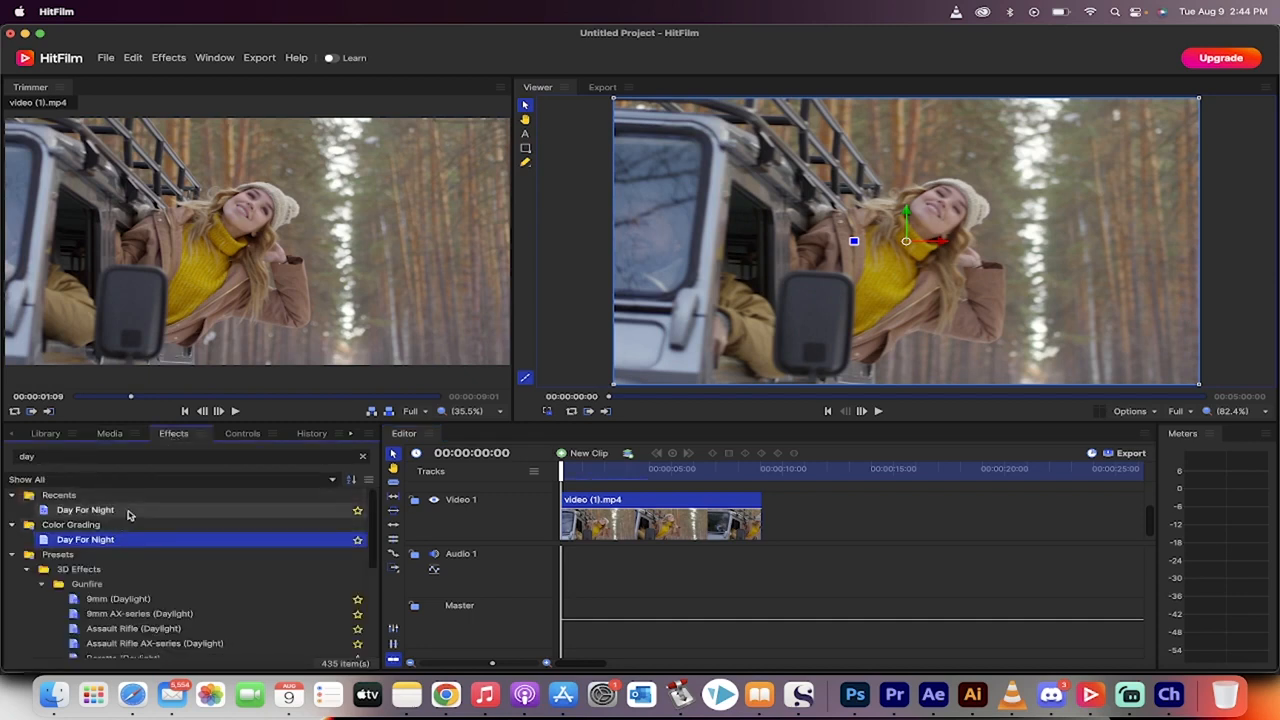
click(112, 540)
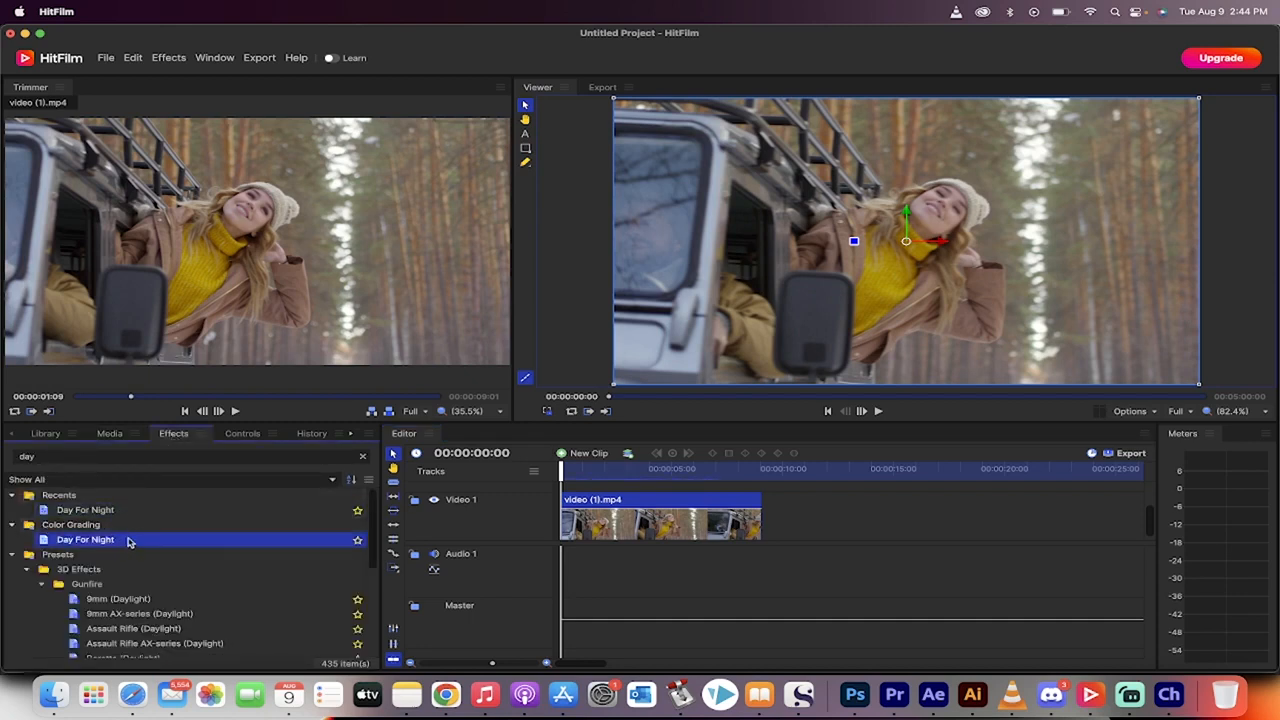
drag(97, 543, 603, 516)
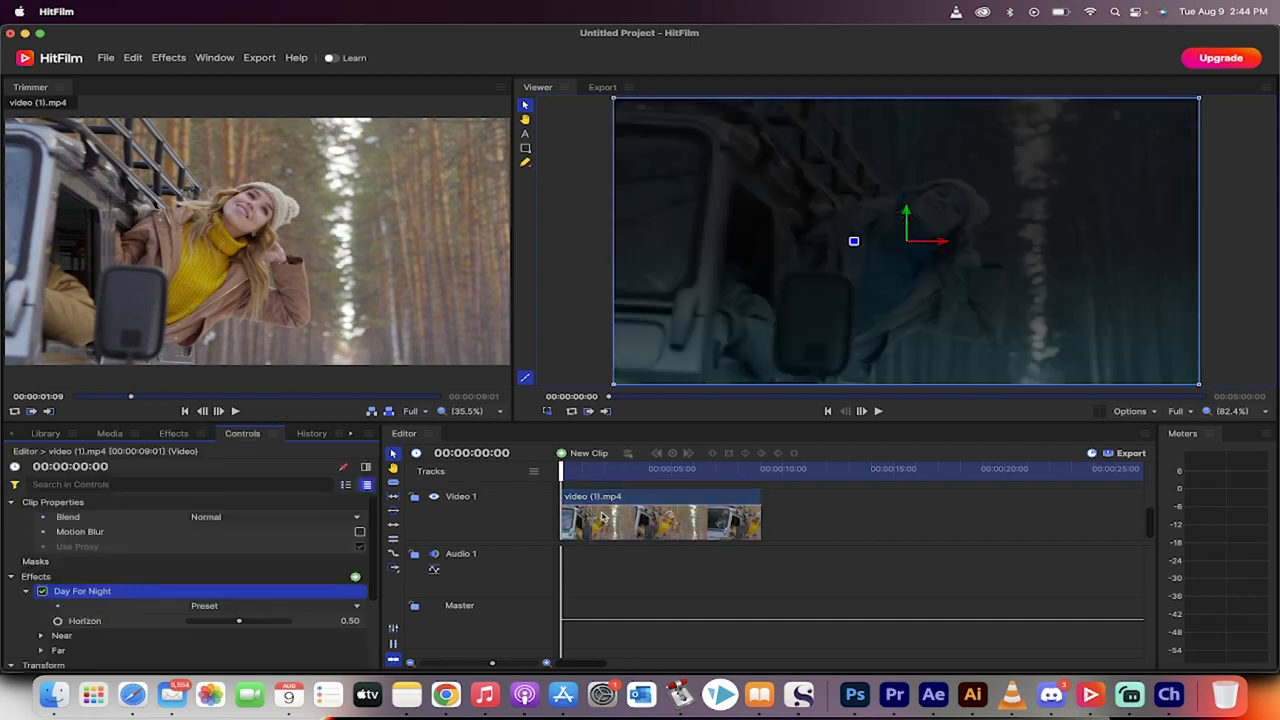
Step: Preview the clip with the Day For Night effect and look through the effect's settings
key(space)
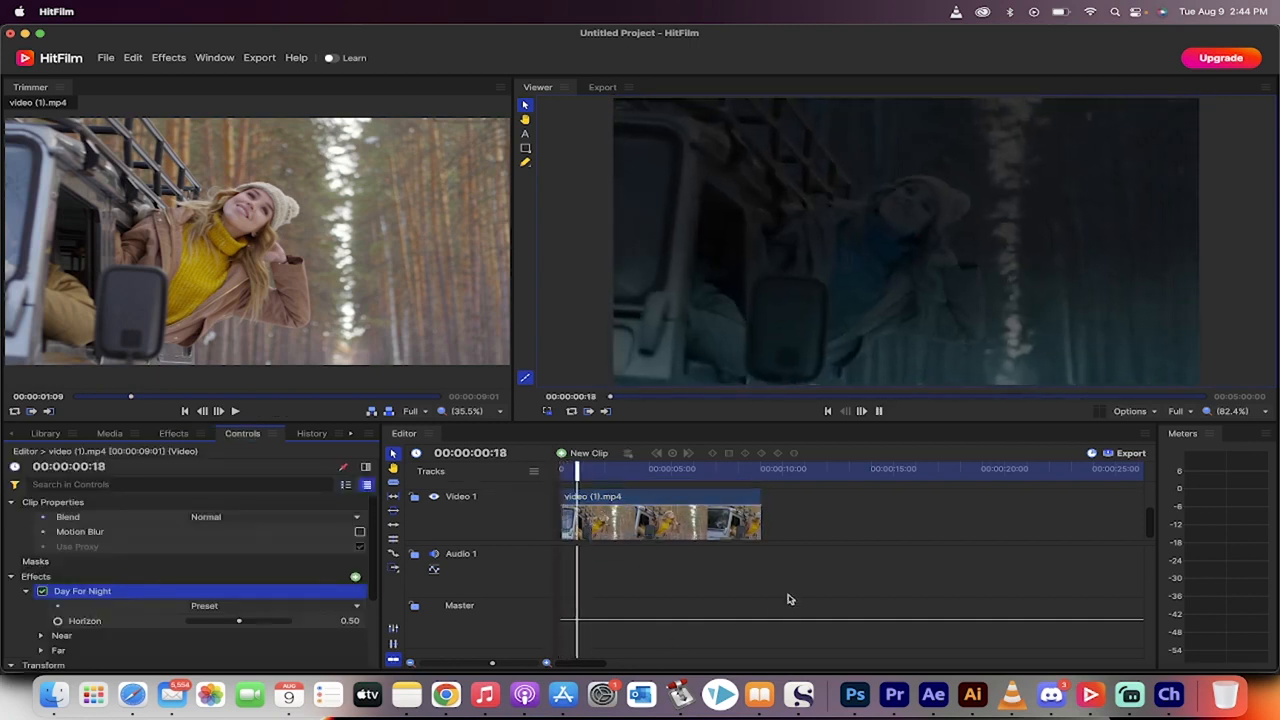
key(space)
scroll(118, 598, down, 2)
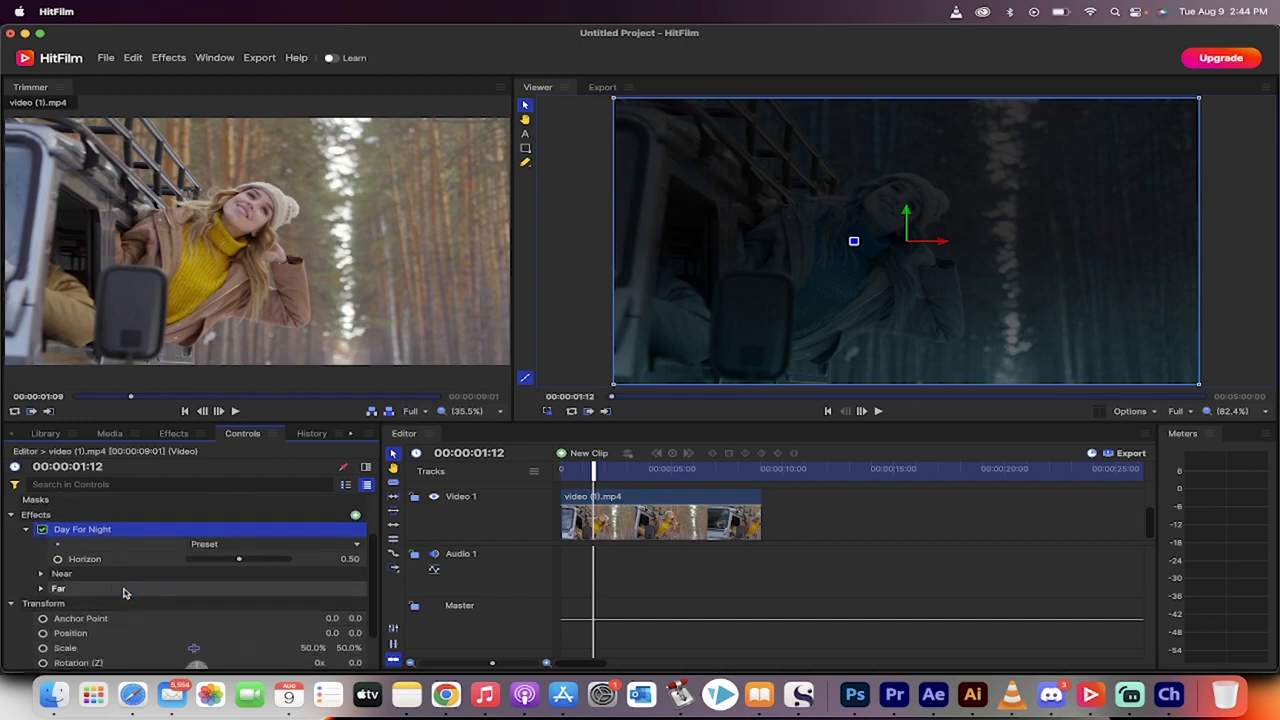
scroll(114, 610, down, 2)
scroll(114, 612, up, 2)
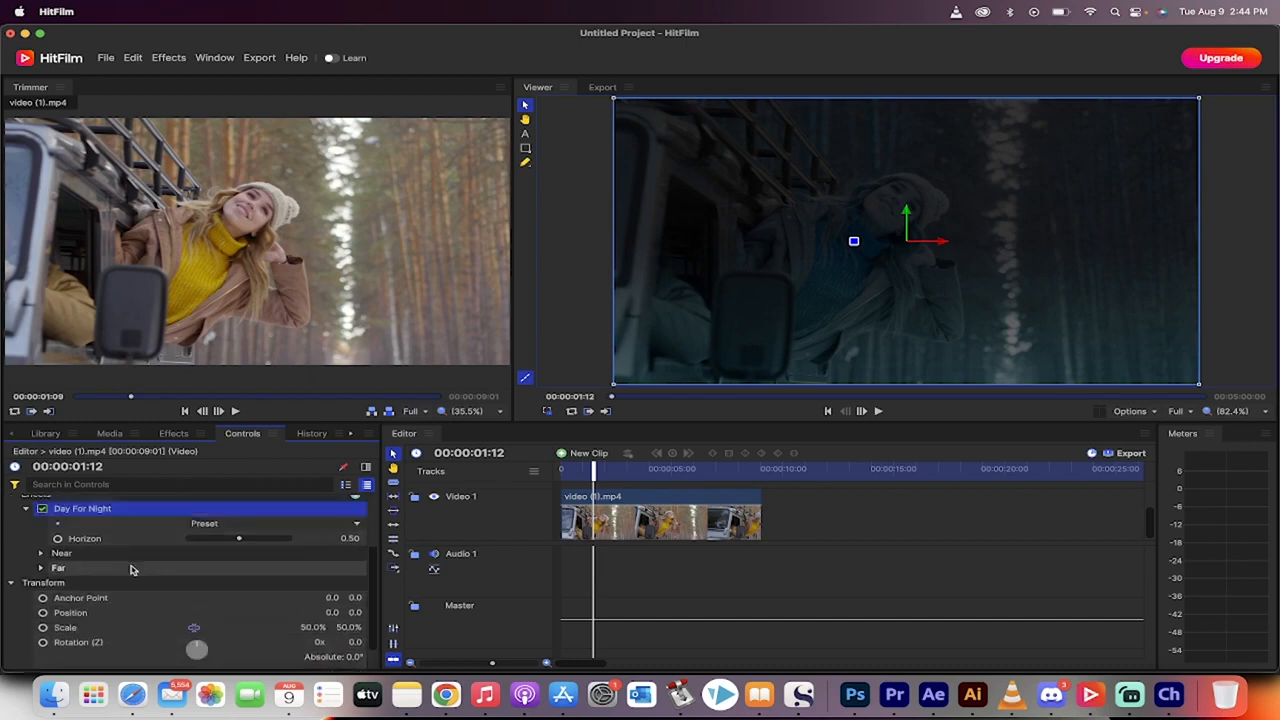
scroll(131, 569, down, 2)
scroll(131, 569, up, 2)
Step: Play a little more of the darkened clip and remove the Day For Night effect from it
click(335, 575)
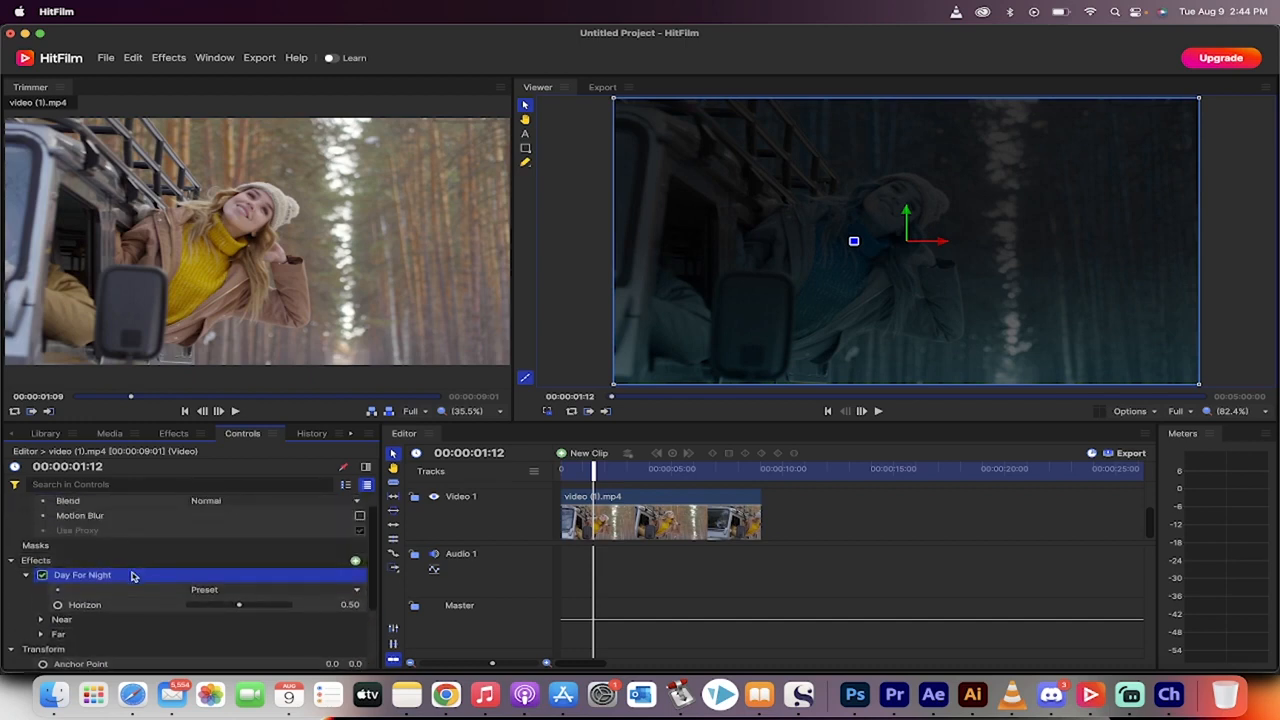
key(space)
key(space)
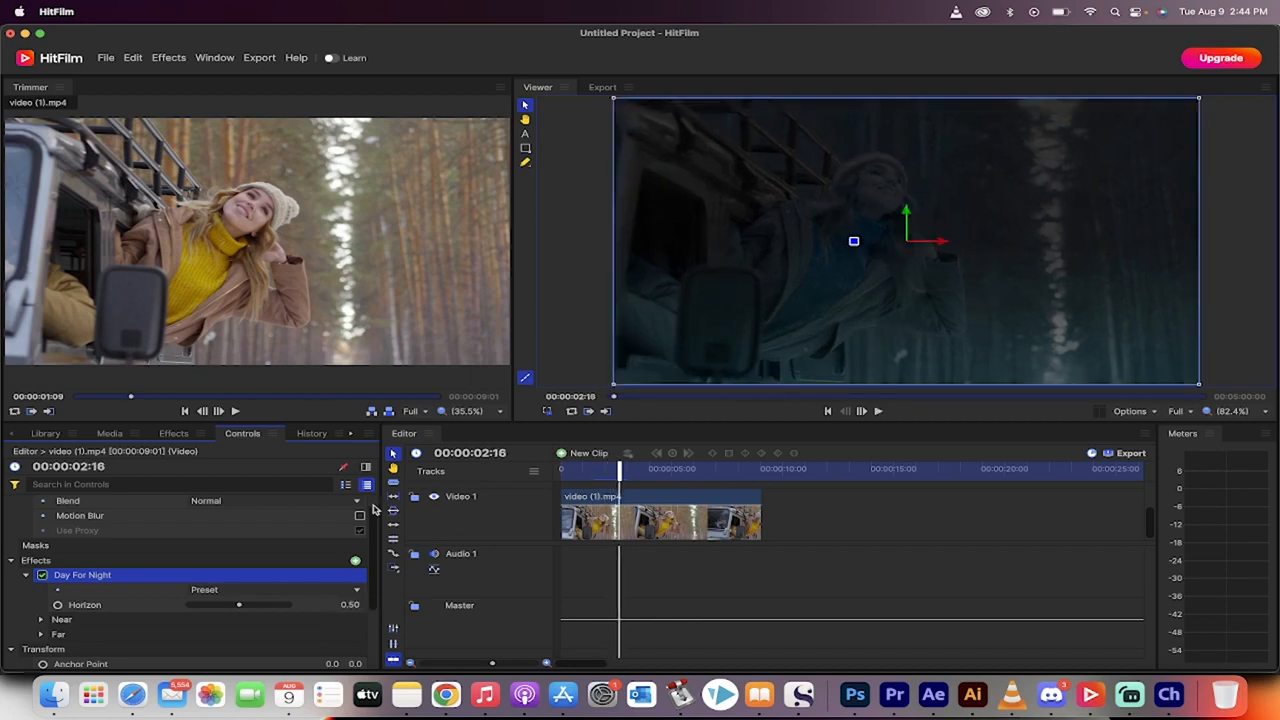
key(Delete)
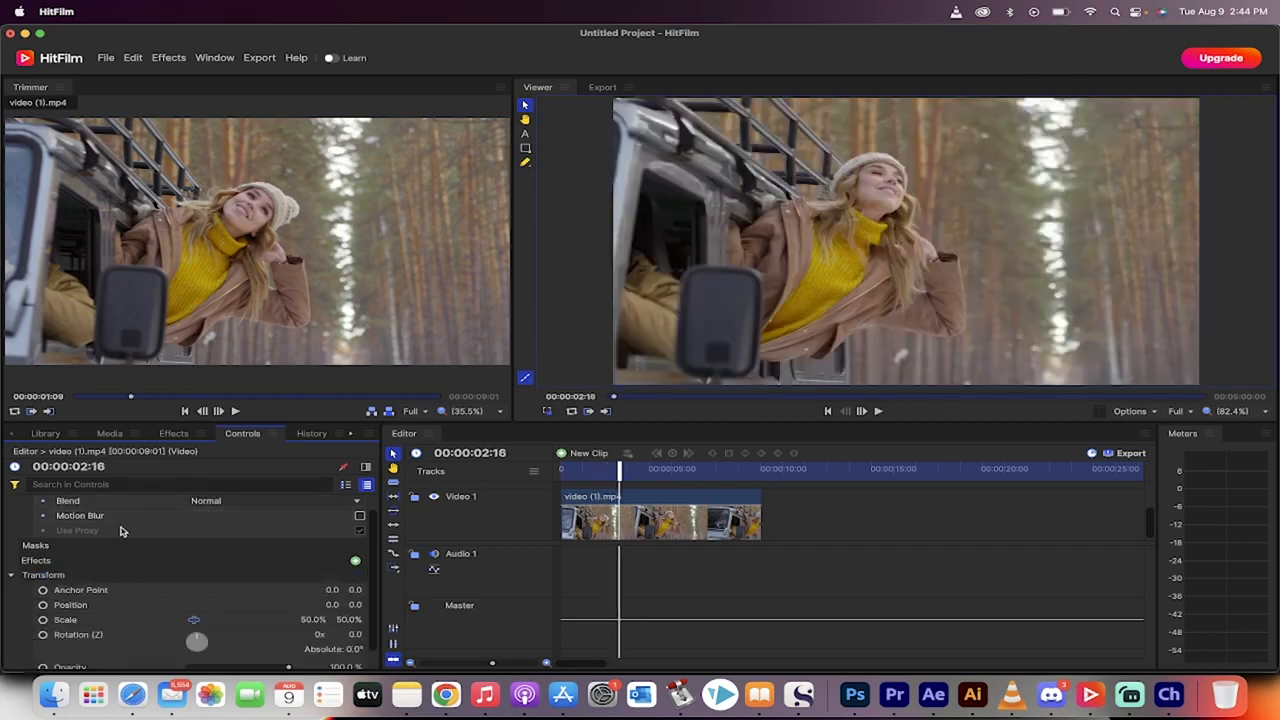
scroll(120, 514, up, 1)
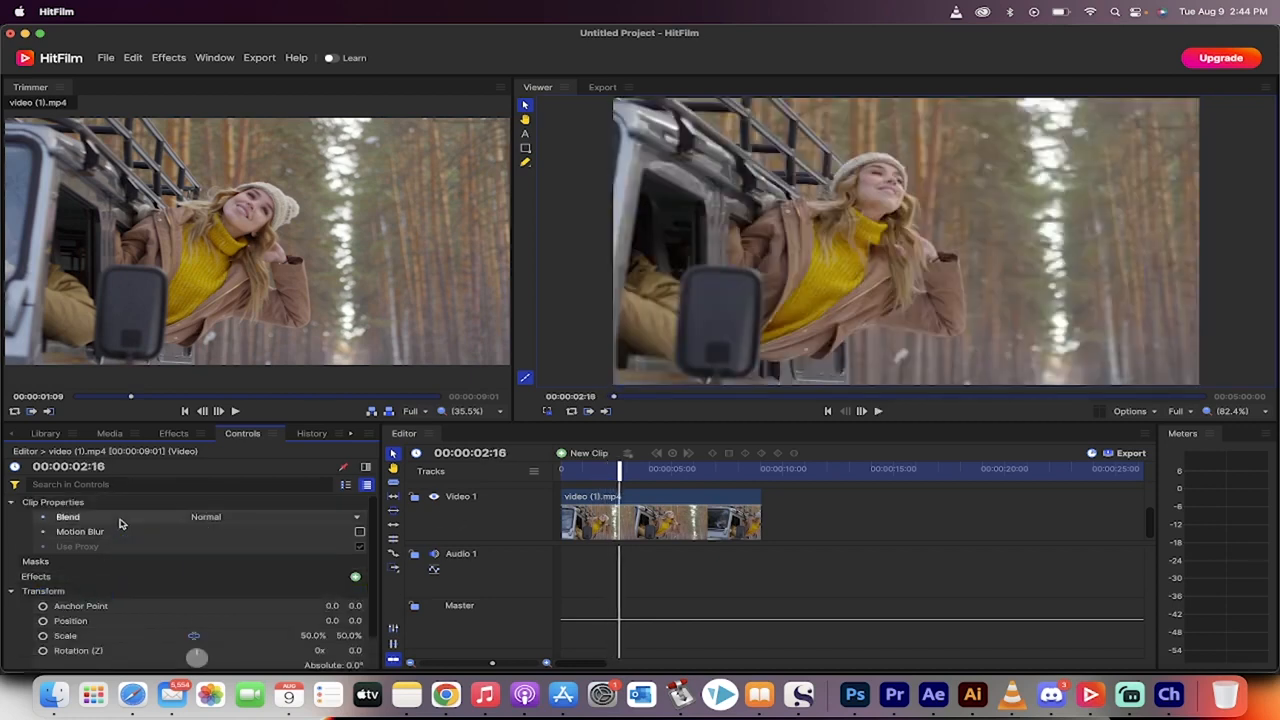
Step: Clear the effects search and apply the Curves effect to the video (1).mp4 clip on Video 1
click(172, 436)
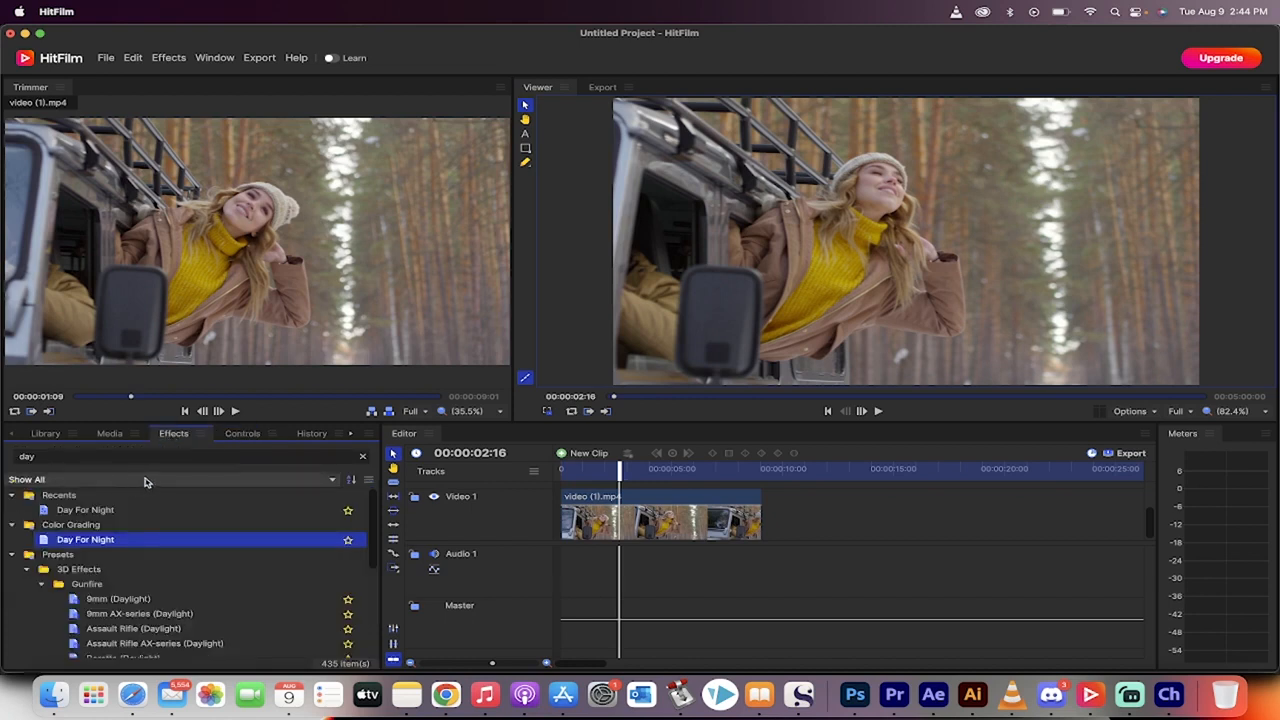
click(362, 456)
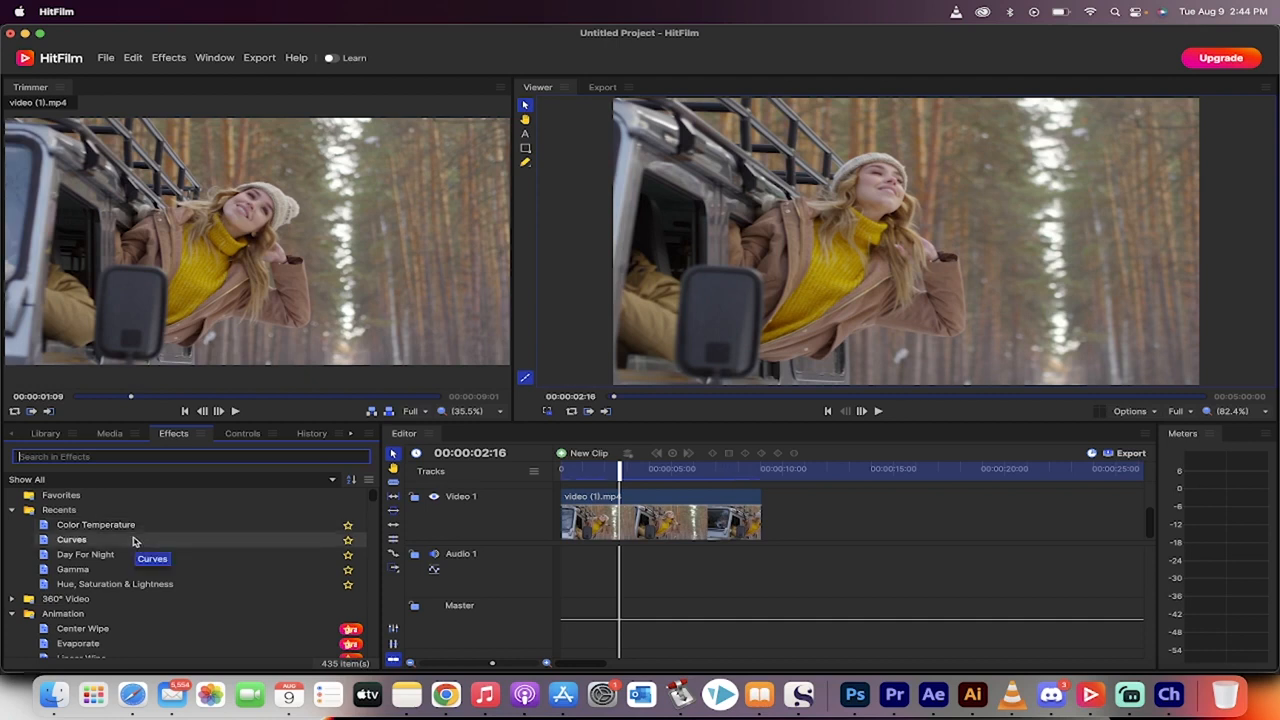
click(134, 541)
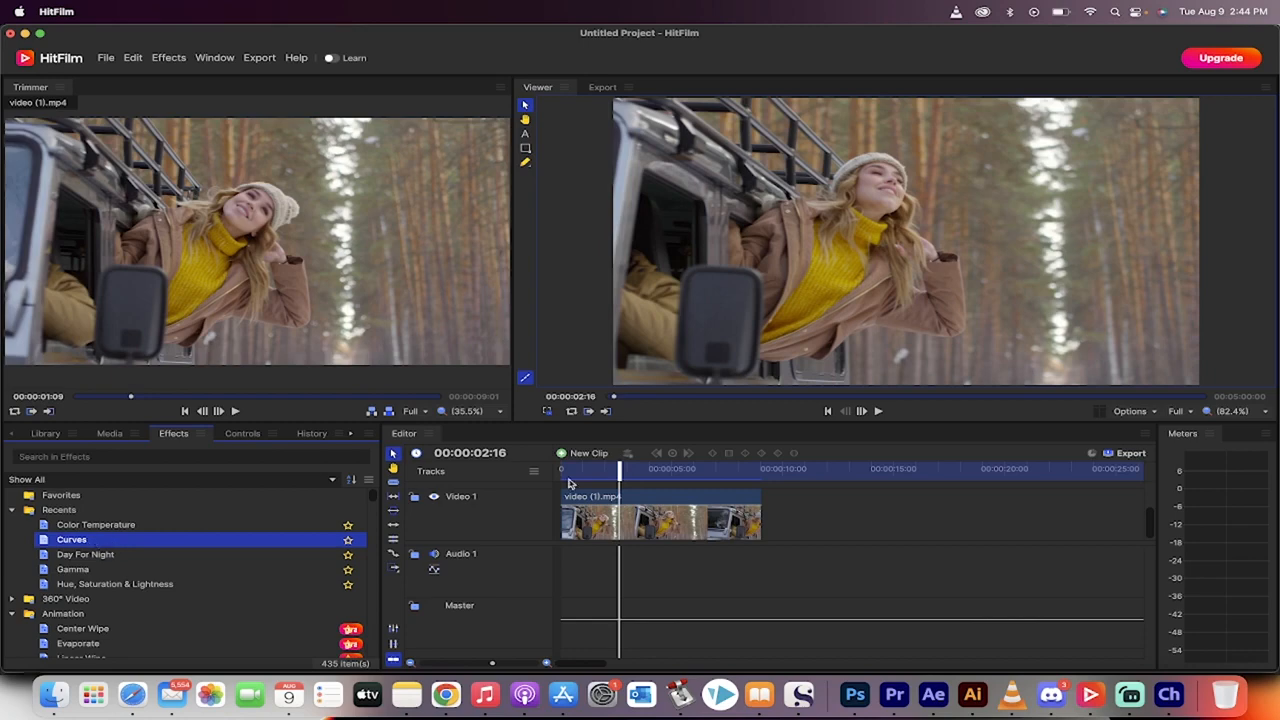
click(600, 515)
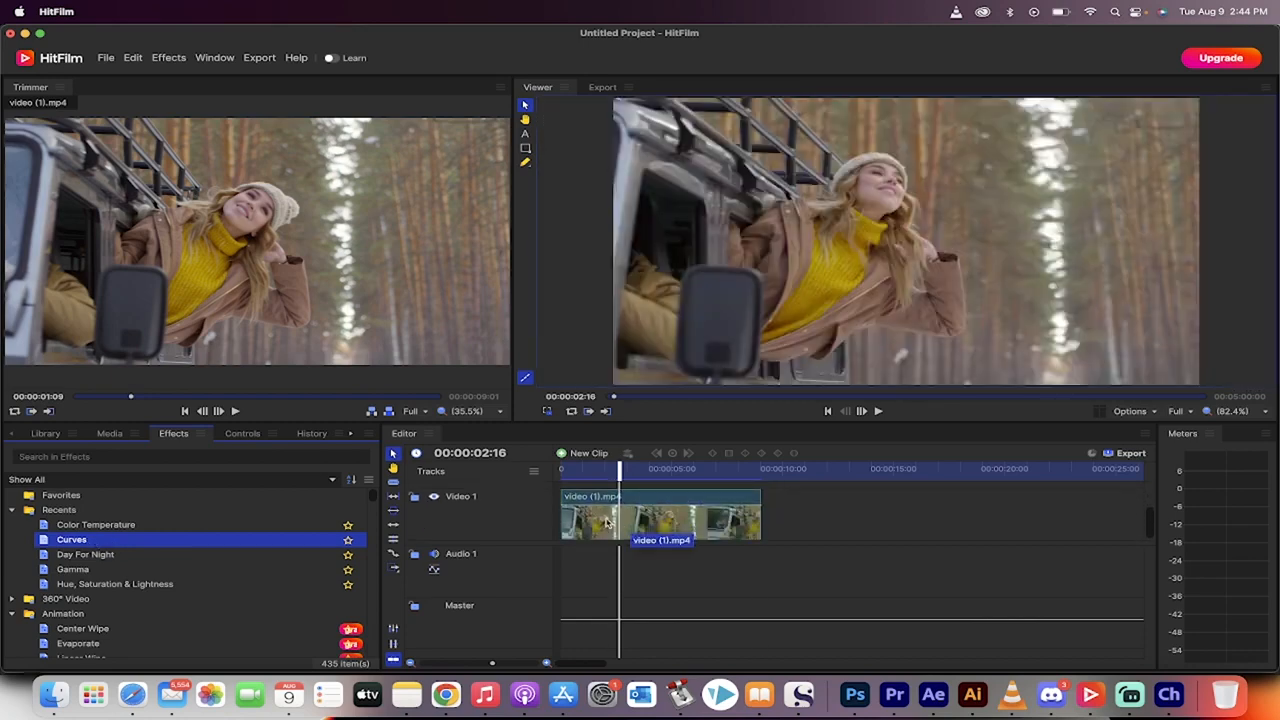
drag(606, 522, 607, 522)
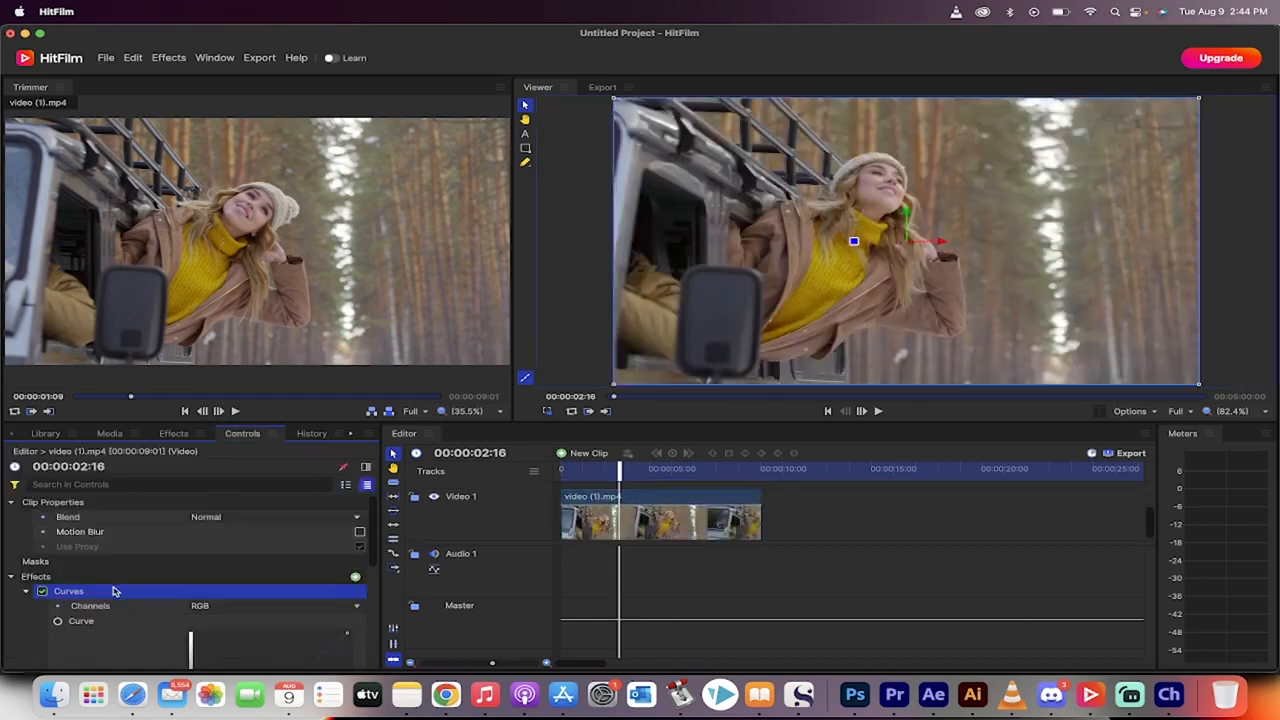
Step: Examine the Curves effect's channel options and RGB curve graph, leaving the channel on RGB
scroll(112, 592, down, 3)
scroll(40, 603, down, 4)
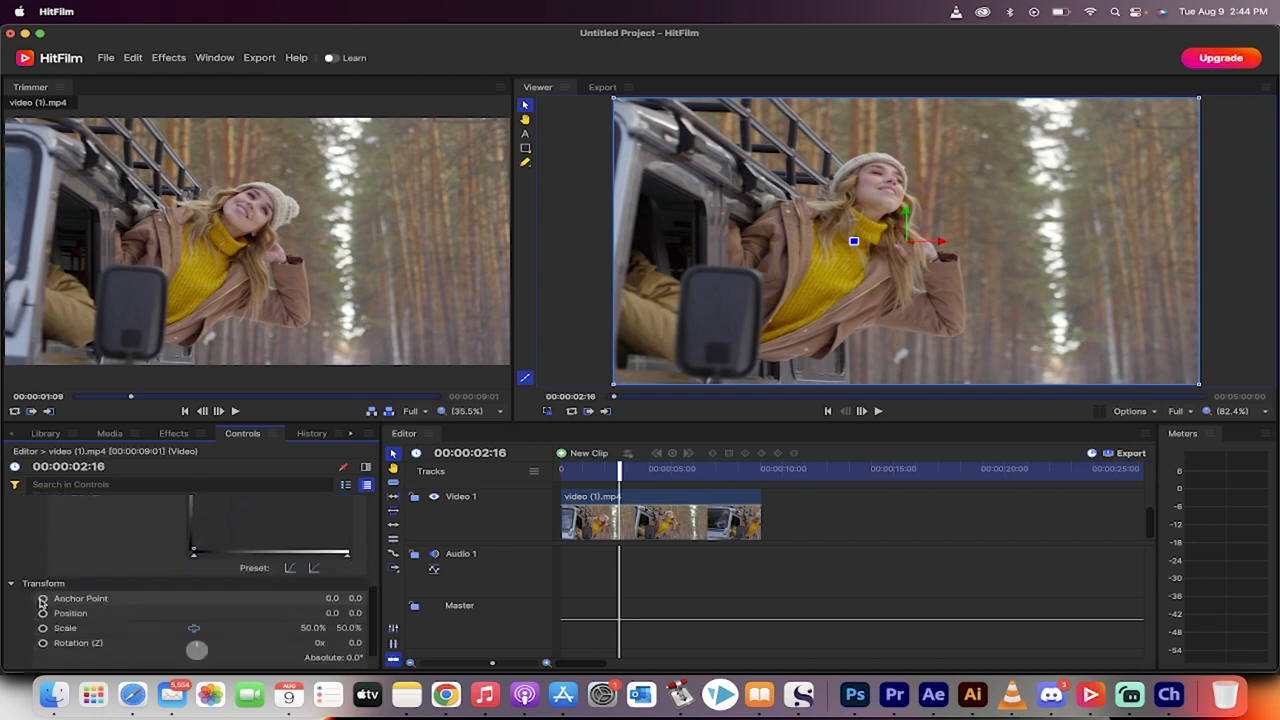
scroll(40, 603, up, 4)
click(275, 509)
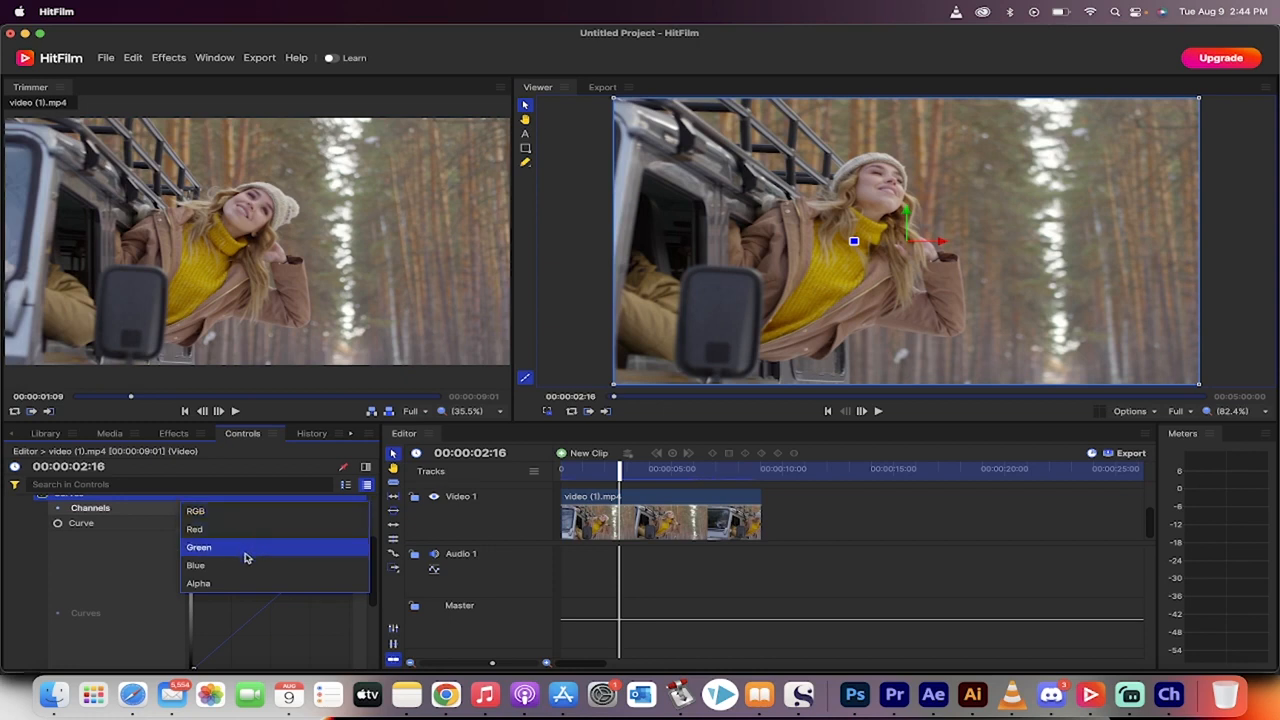
click(95, 499)
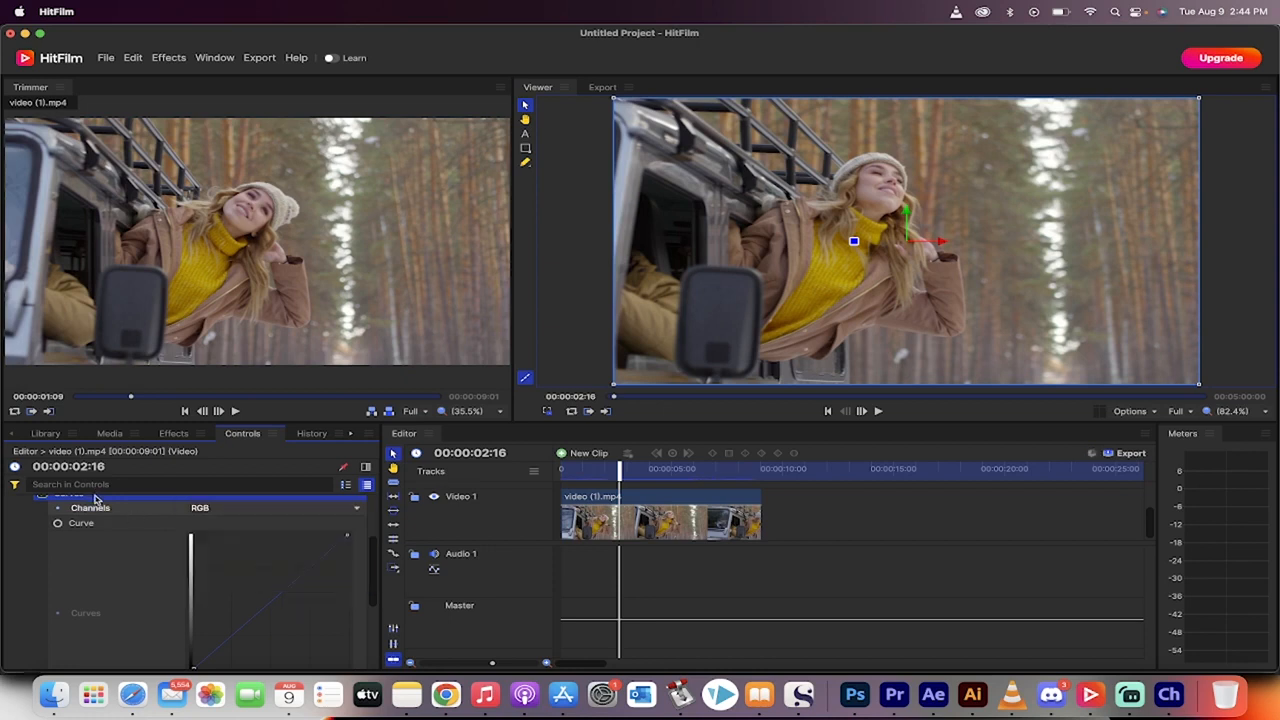
scroll(95, 499, up, 2)
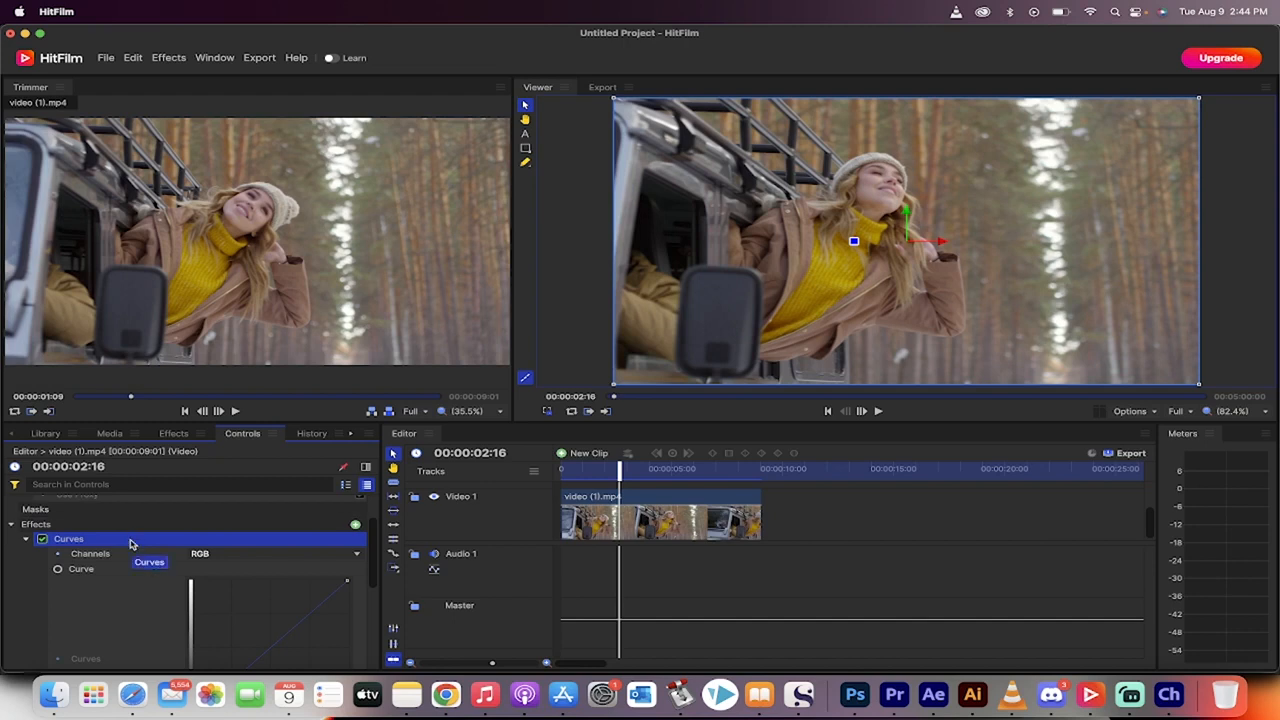
scroll(130, 543, down, 2)
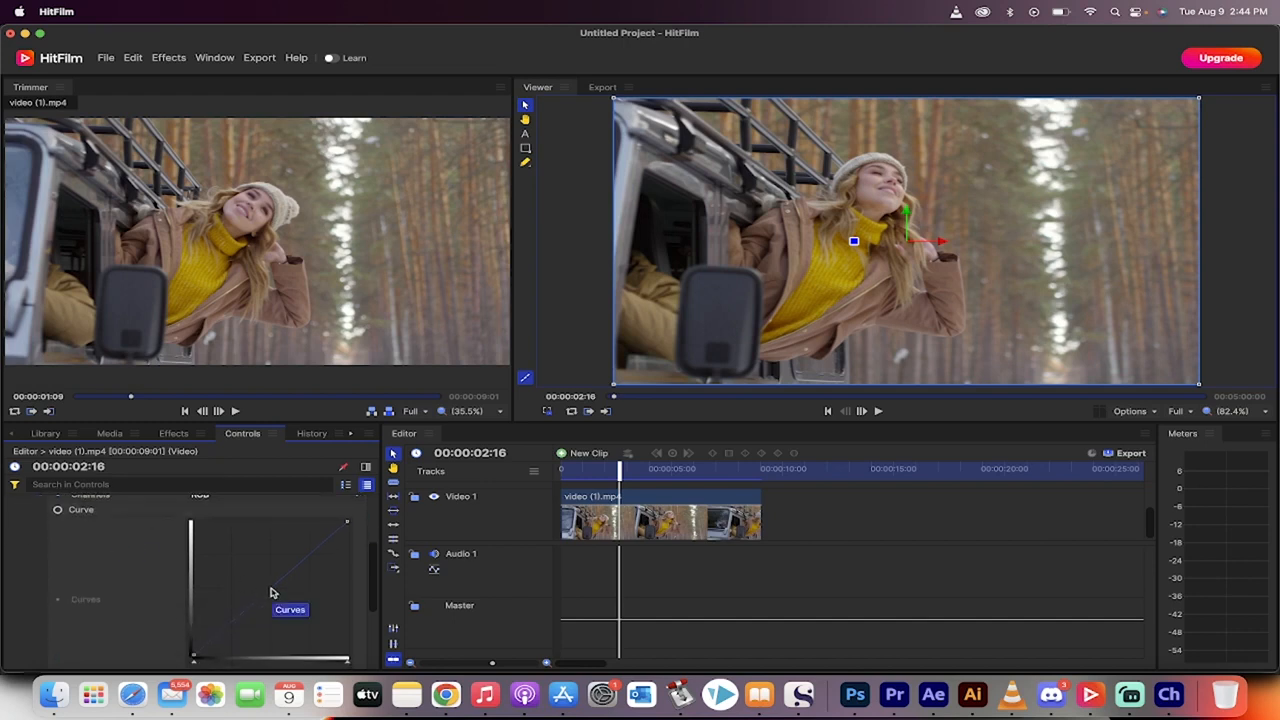
scroll(105, 568, up, 3)
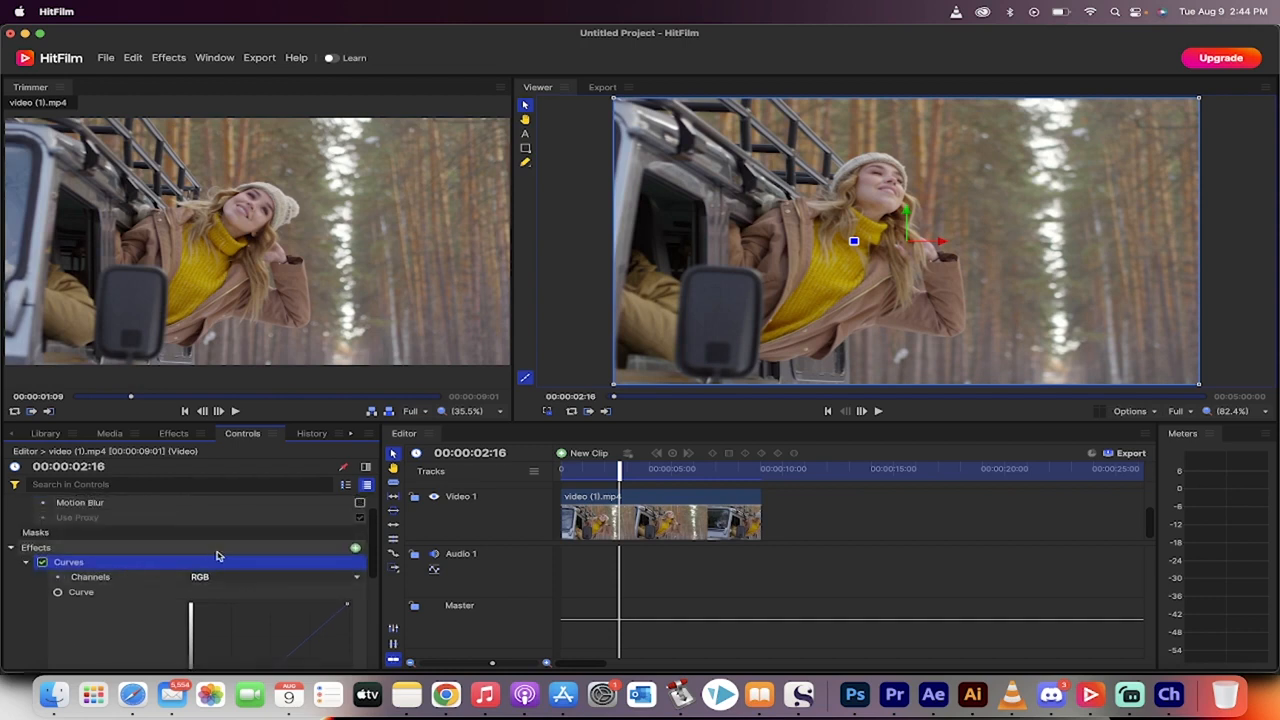
Step: Darken the clip by bending the RGB curve below the diagonal with three points across the shadows and midtones
scroll(99, 572, down, 3)
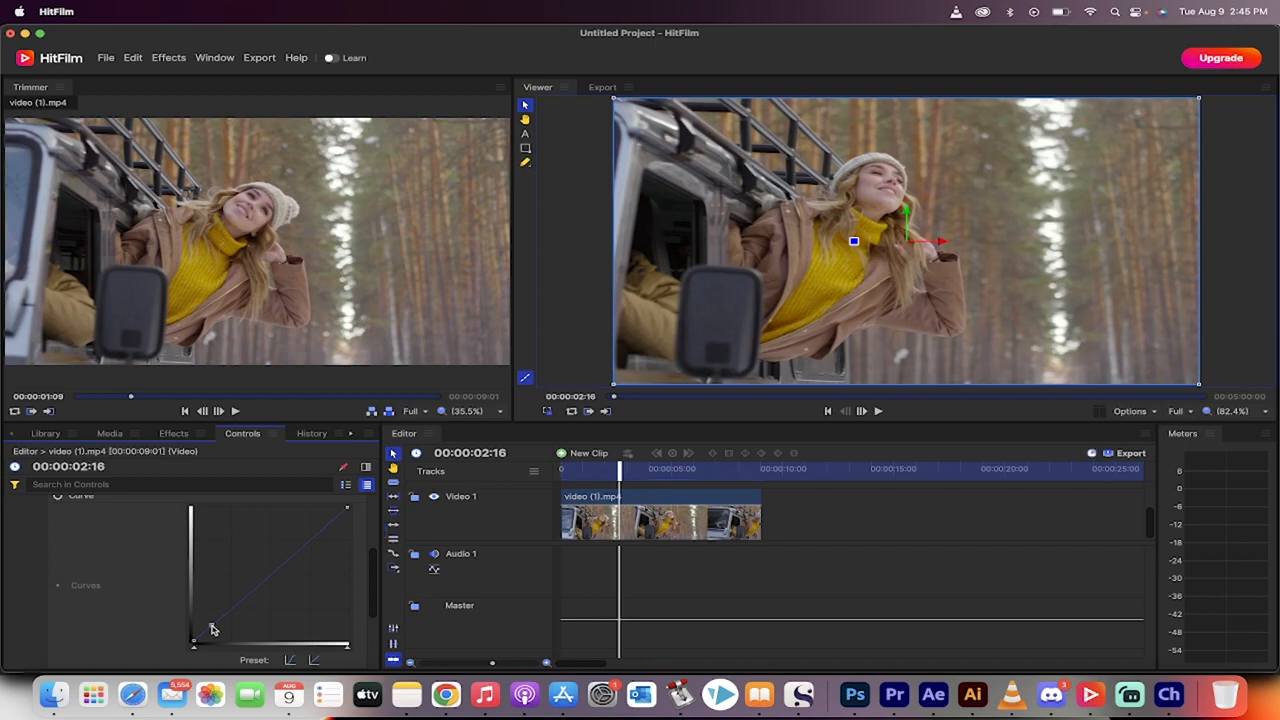
drag(212, 629, 258, 622)
click(256, 618)
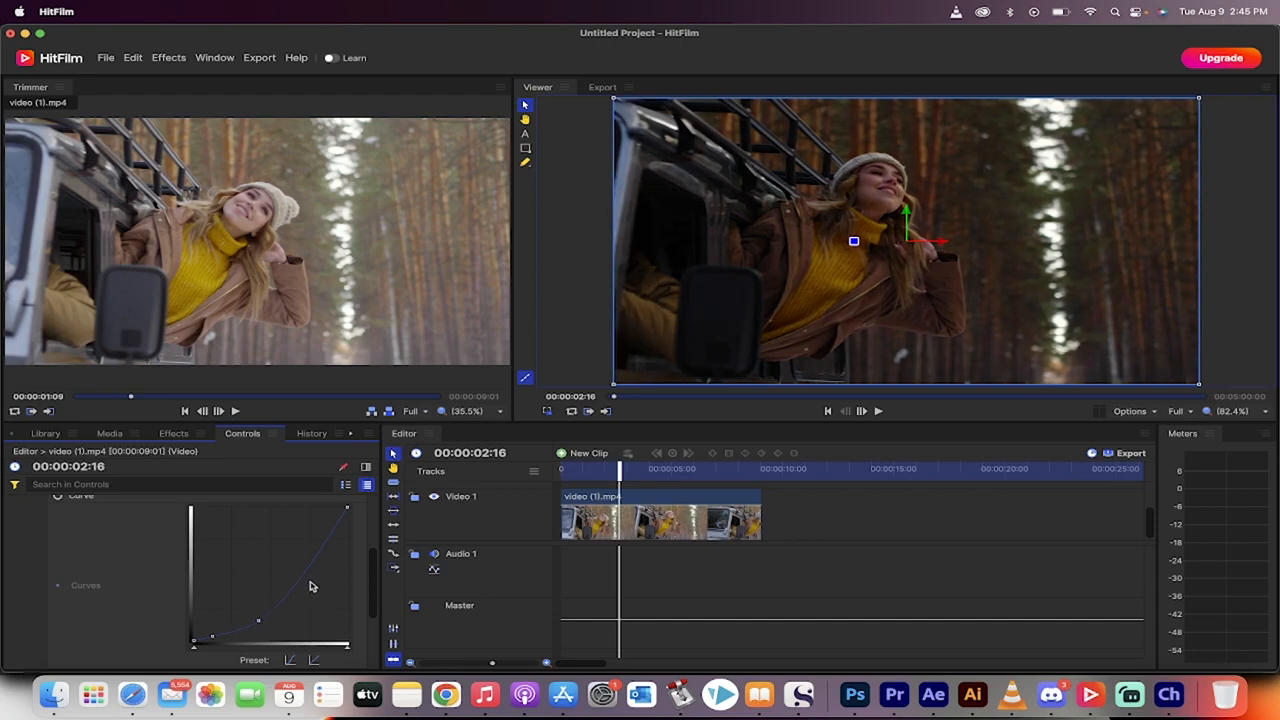
mouse_move(300, 581)
mouse_down()
mouse_move(306, 594)
mouse_move(295, 588)
mouse_up()
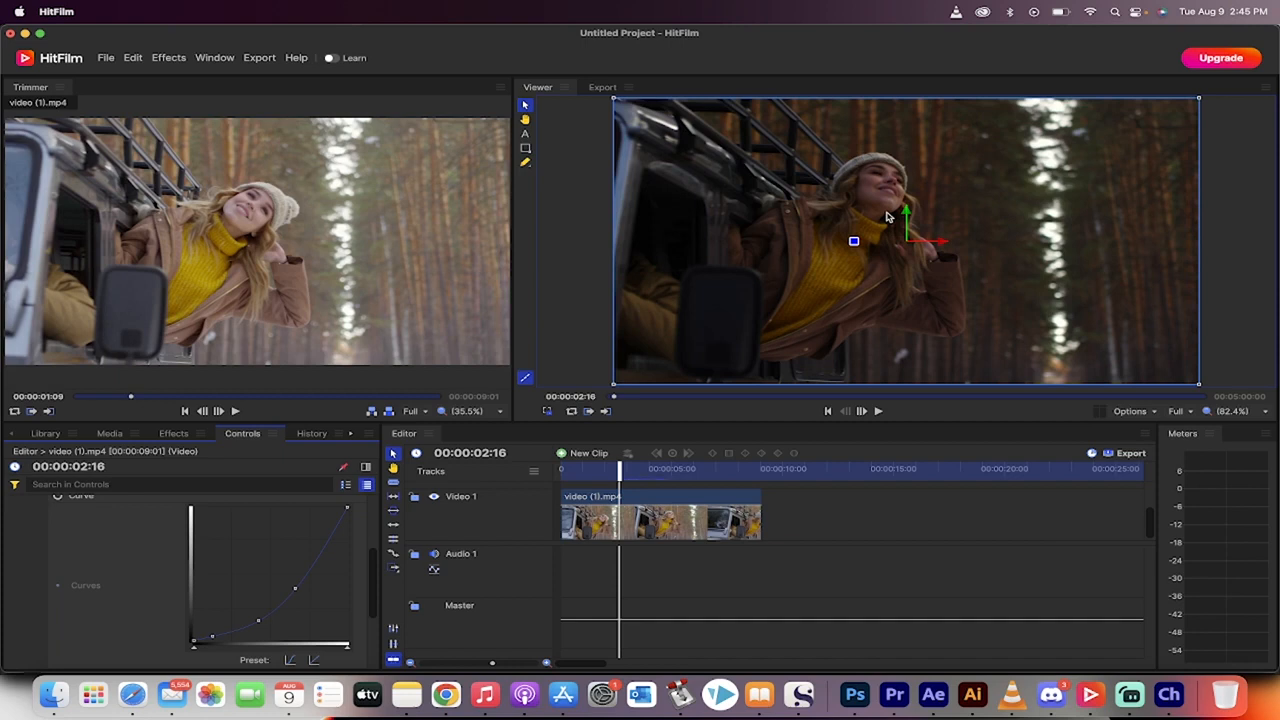
Step: Apply the Color Temperature effect to the video (1).mp4 clip on Video 1
scroll(80, 552, up, 3)
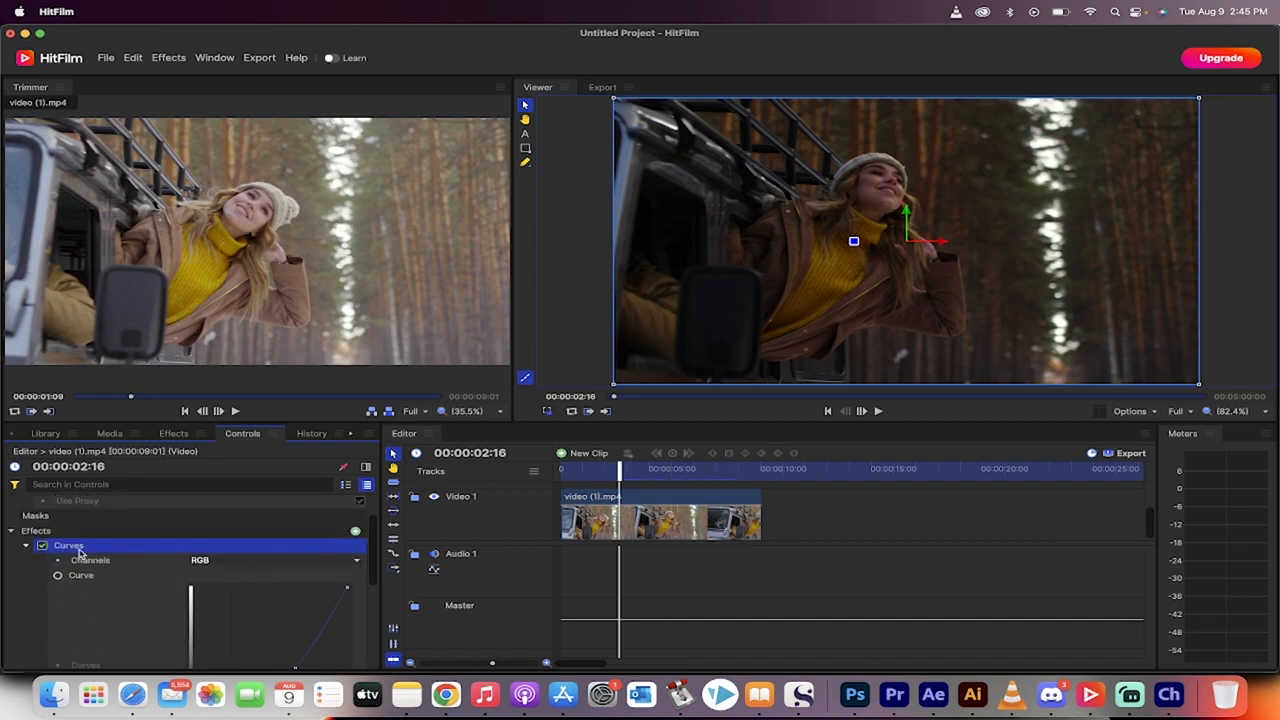
scroll(84, 528, up, 1)
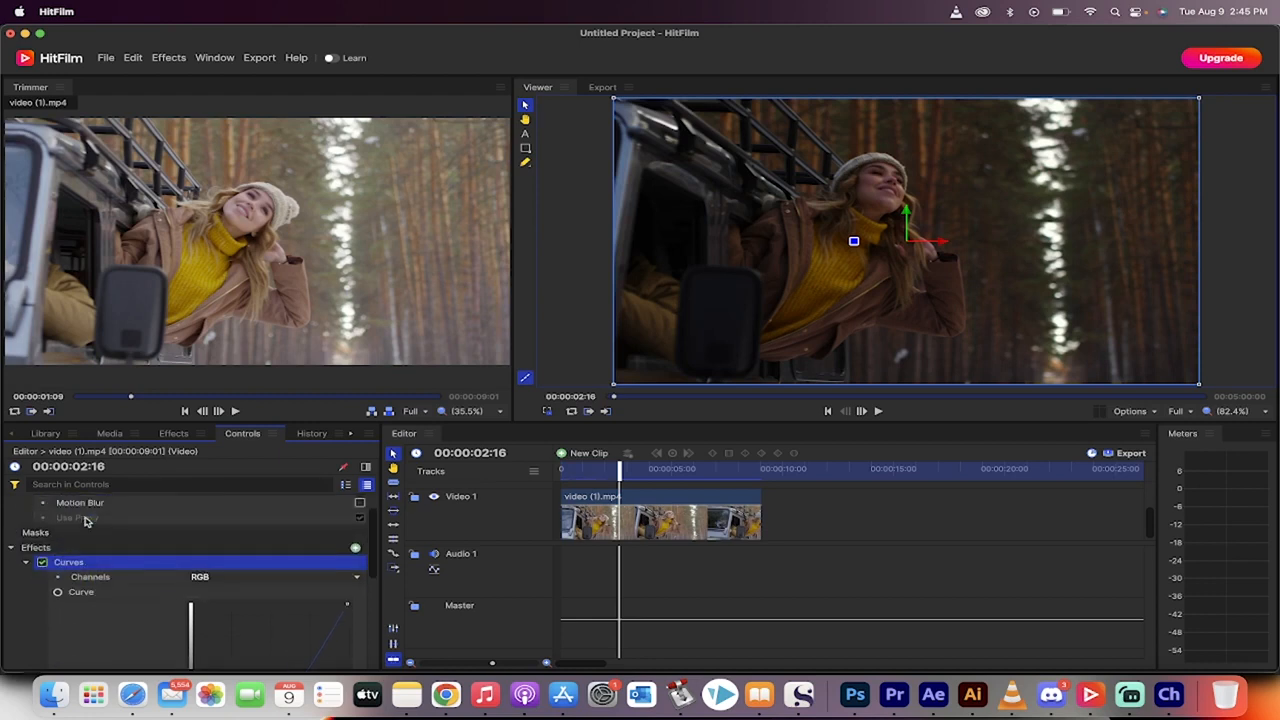
scroll(90, 519, up, 2)
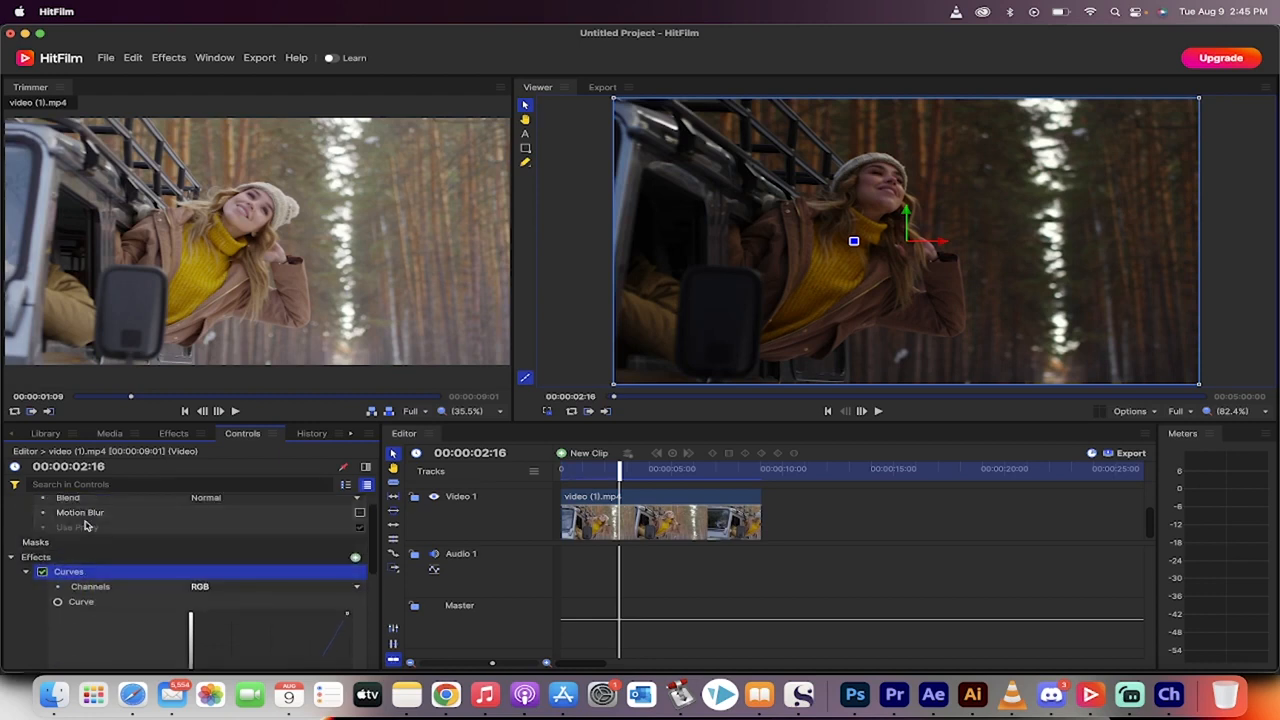
click(176, 436)
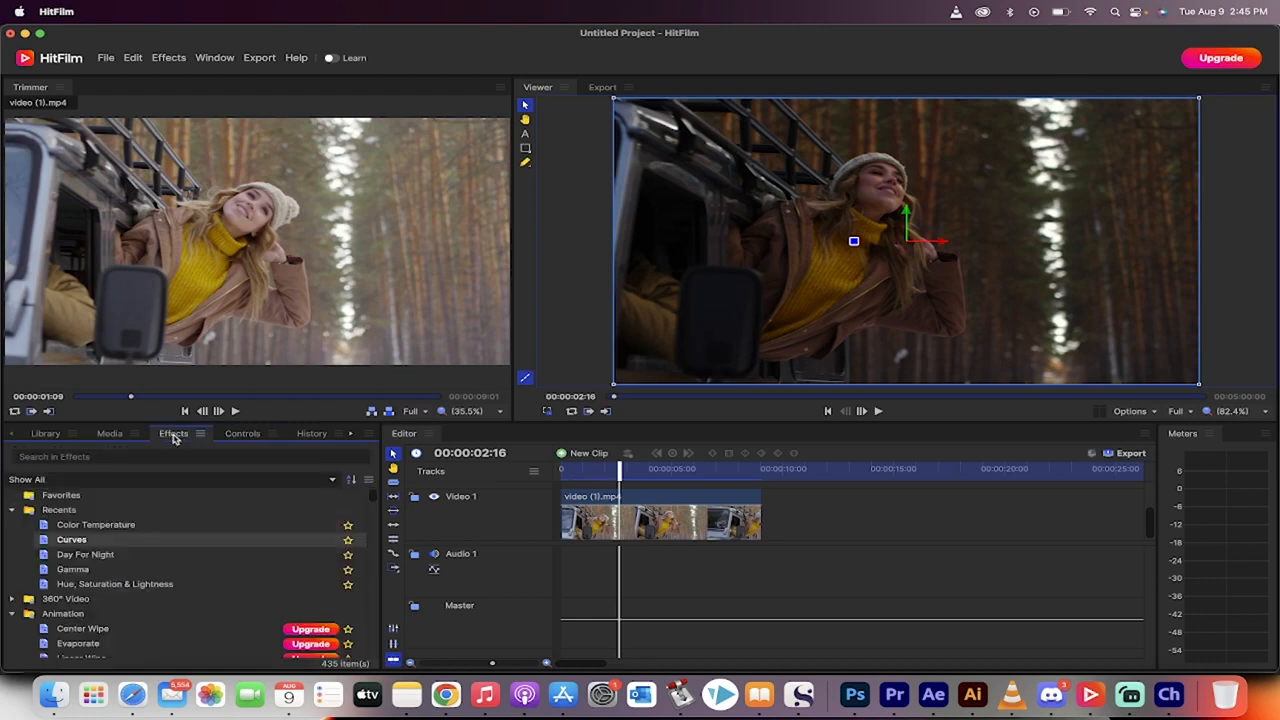
click(137, 529)
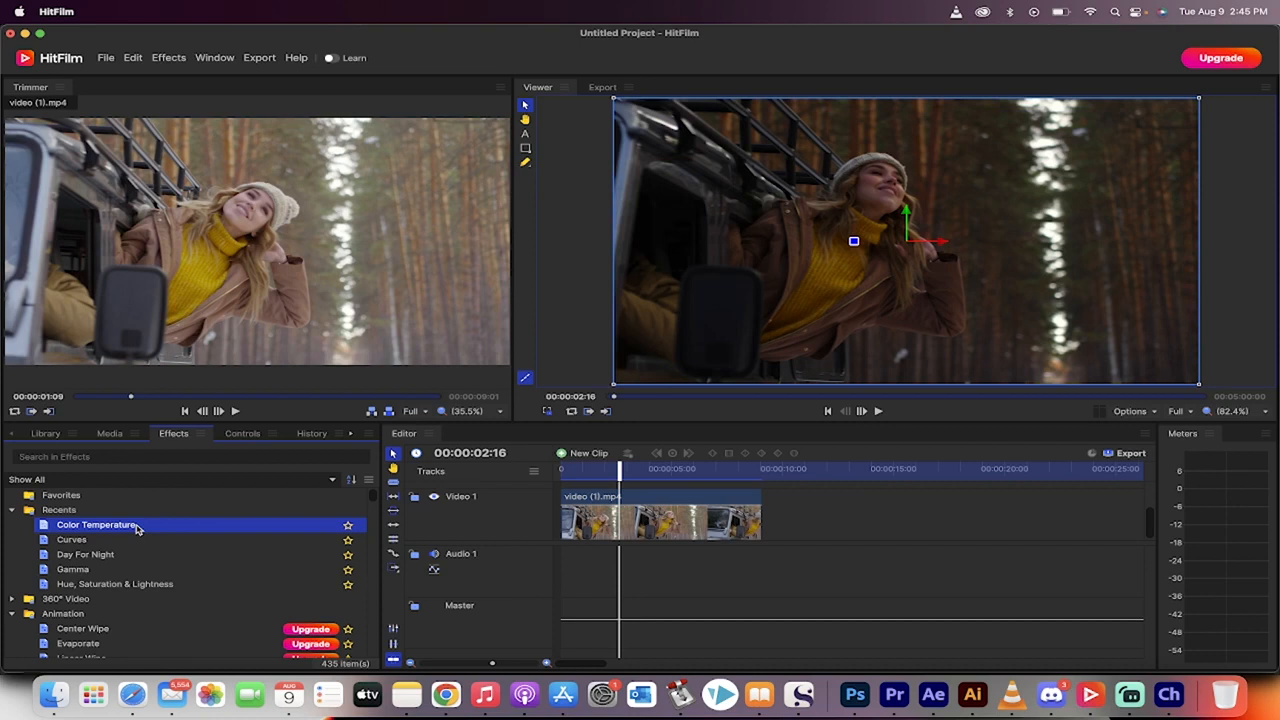
drag(137, 527, 606, 520)
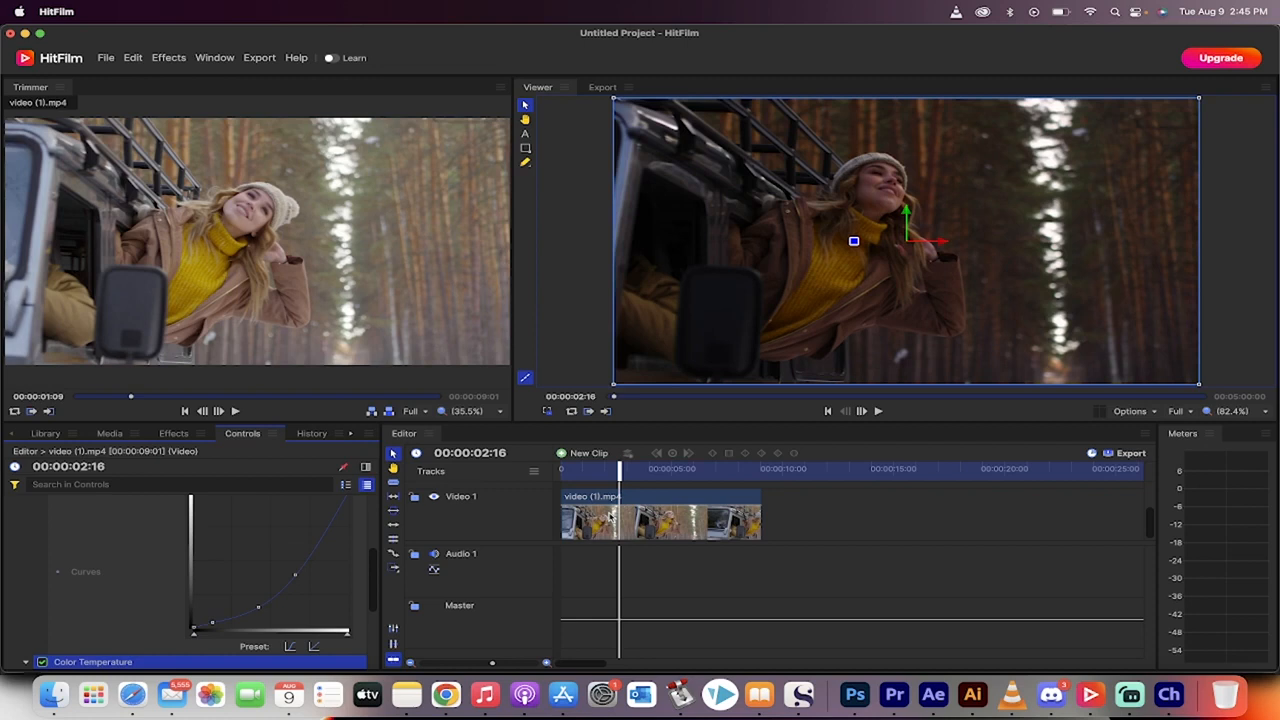
Step: Set the Color Temperature effect's Temperature to 6660 K to give the clip a cooler, bluish tint
scroll(72, 584, up, 3)
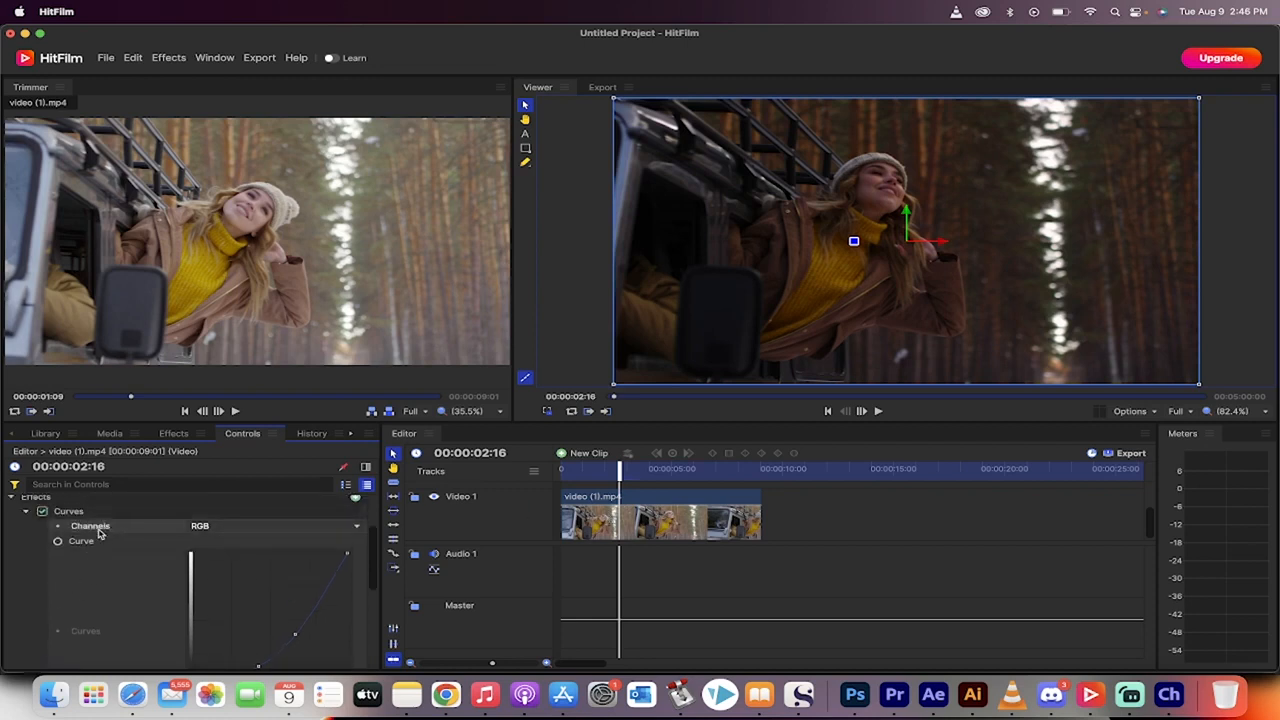
scroll(91, 586, down, 3)
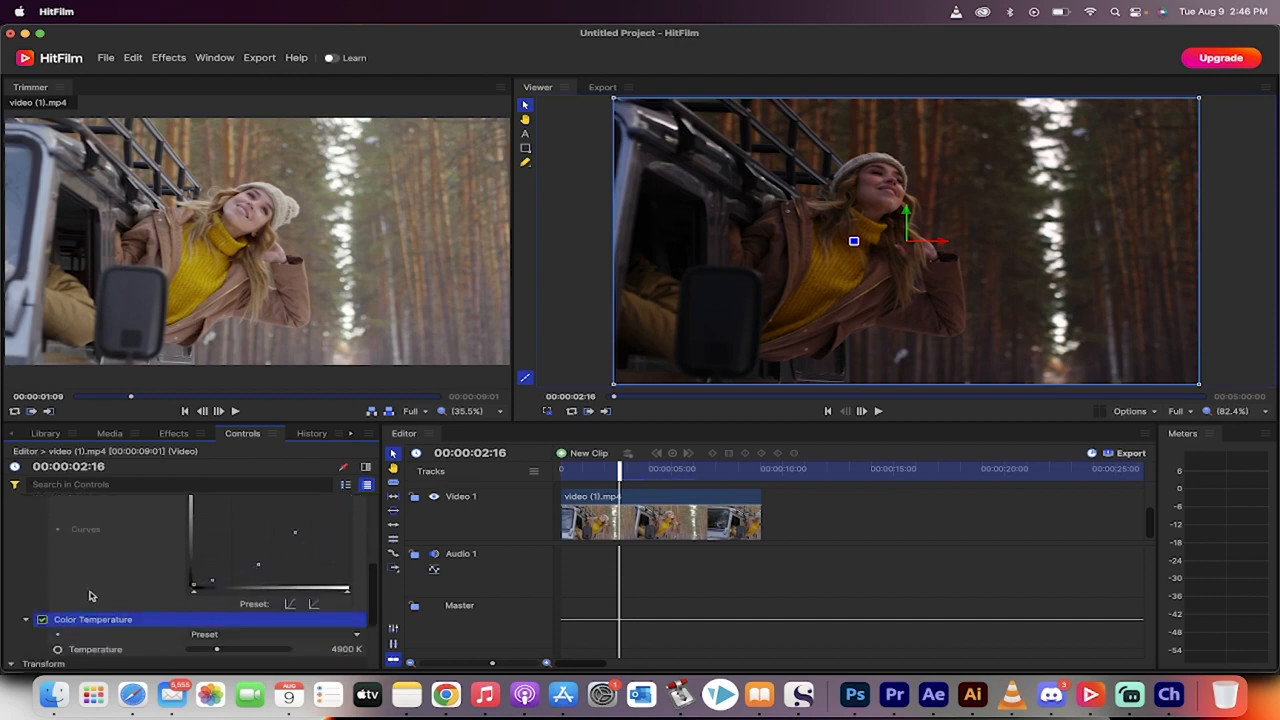
click(88, 650)
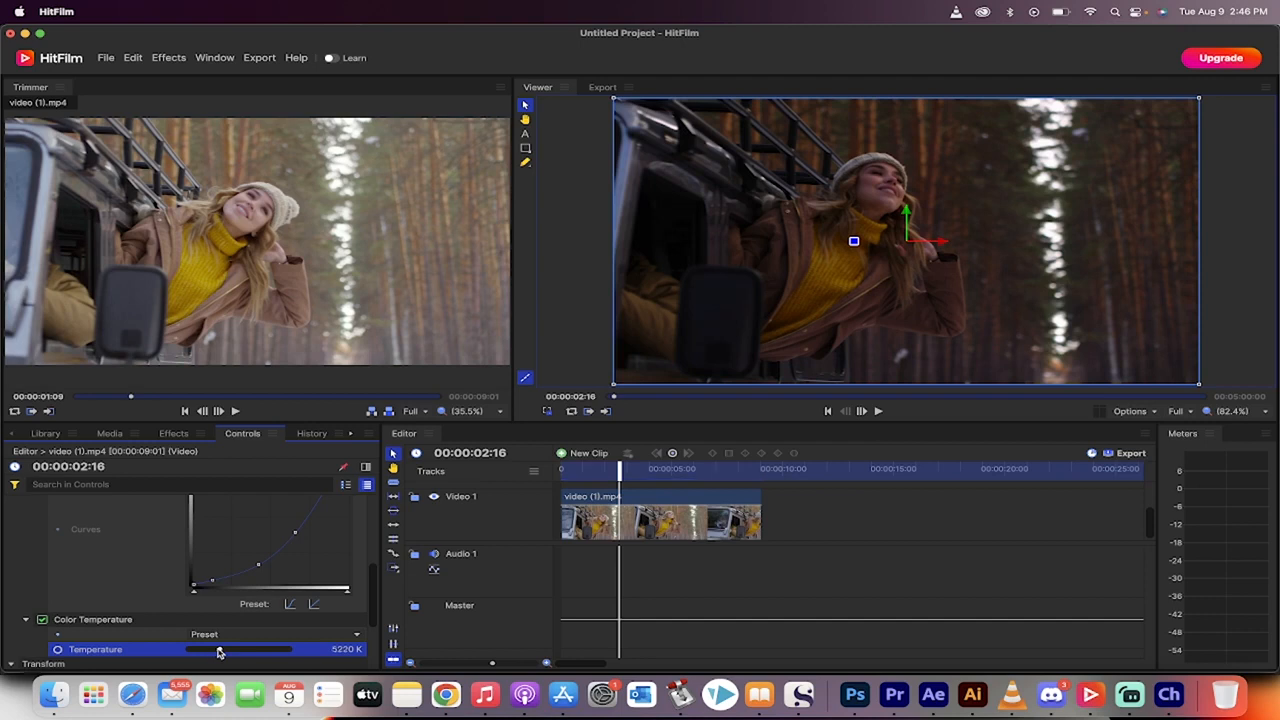
mouse_move(220, 651)
mouse_down()
mouse_move(206, 651)
mouse_move(258, 656)
mouse_move(190, 658)
mouse_move(214, 652)
mouse_up()
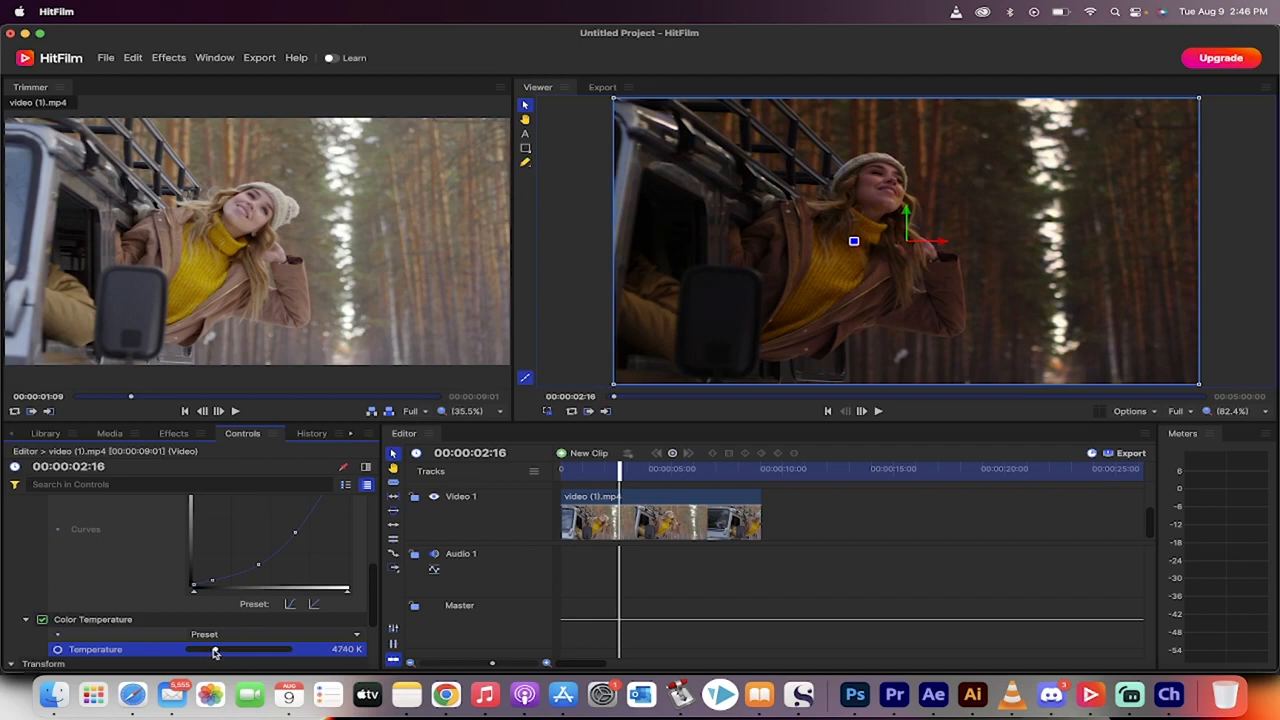
drag(214, 652, 231, 653)
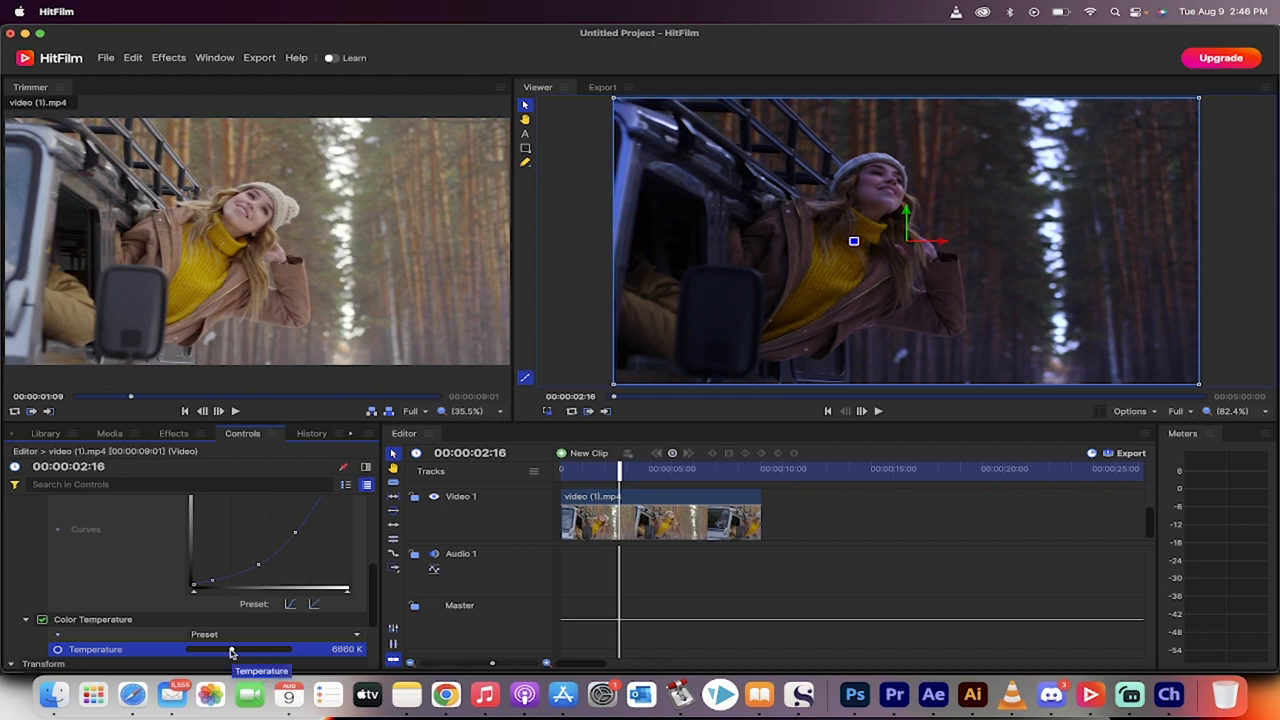
Step: Apply the Hue, Saturation & Lightness effect to the video (1).mp4 clip on Video 1
scroll(150, 560, up, 5)
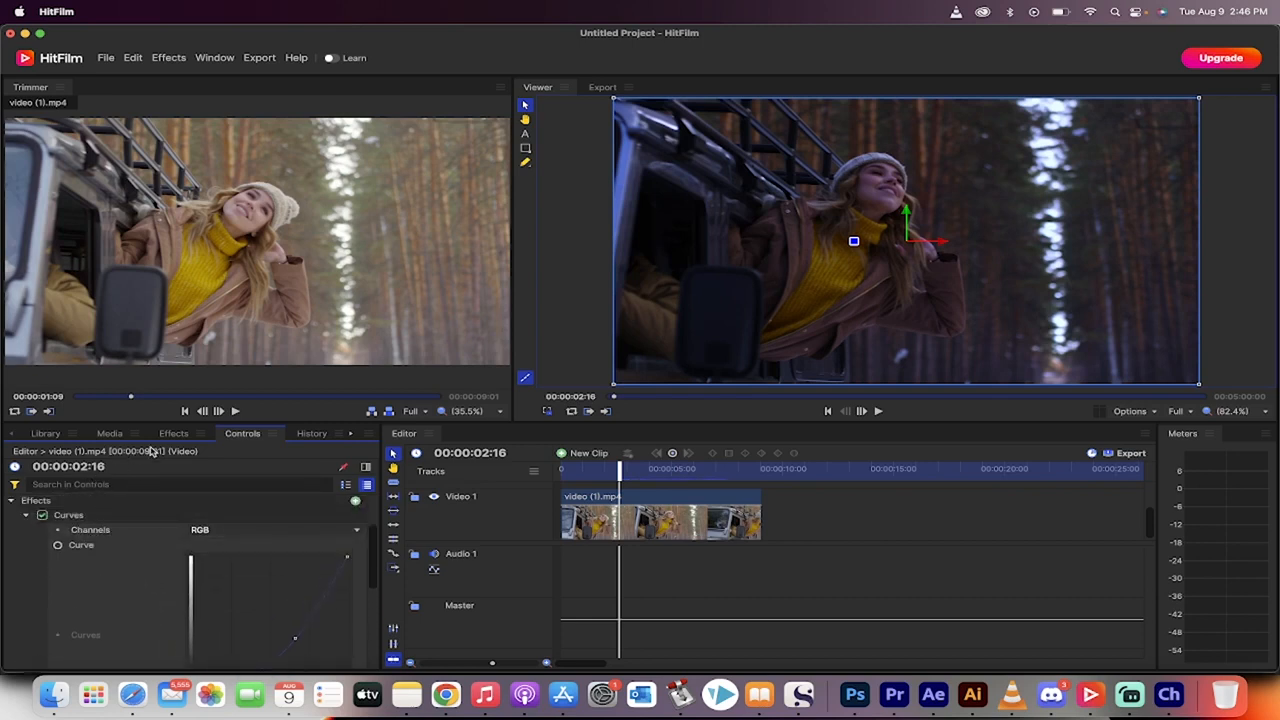
scroll(120, 590, down, 5)
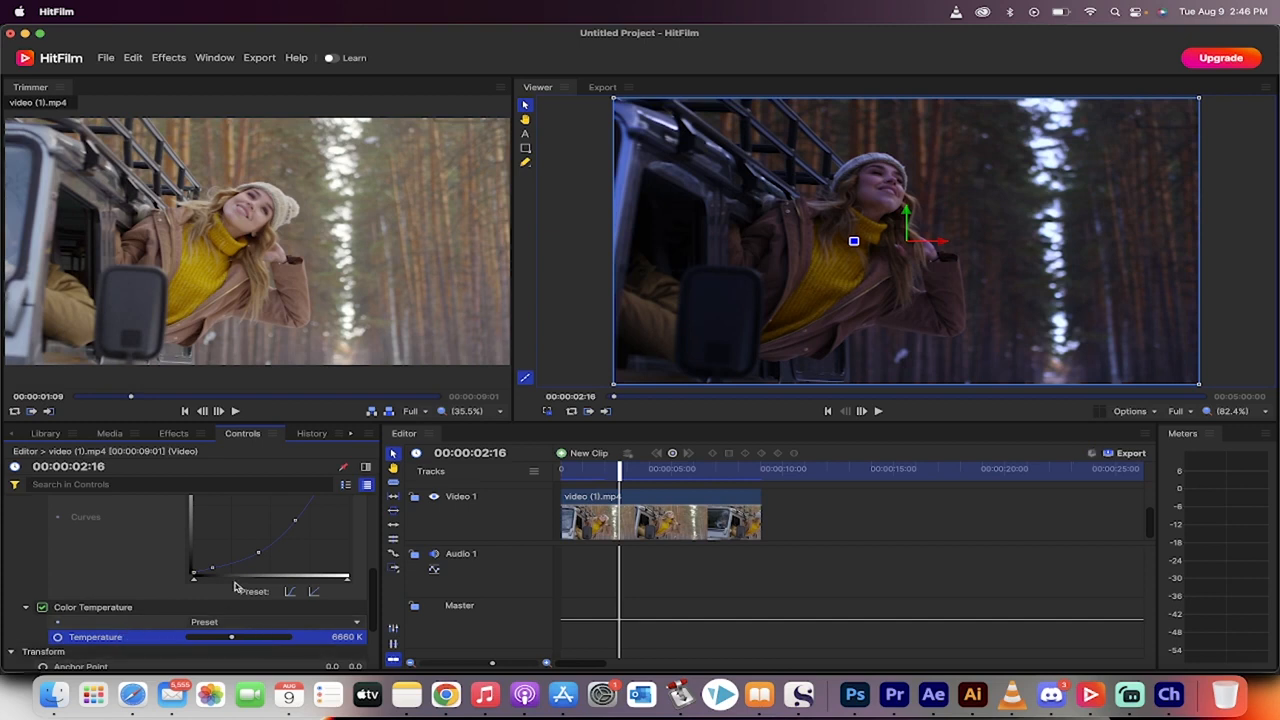
scroll(35, 559, up, 3)
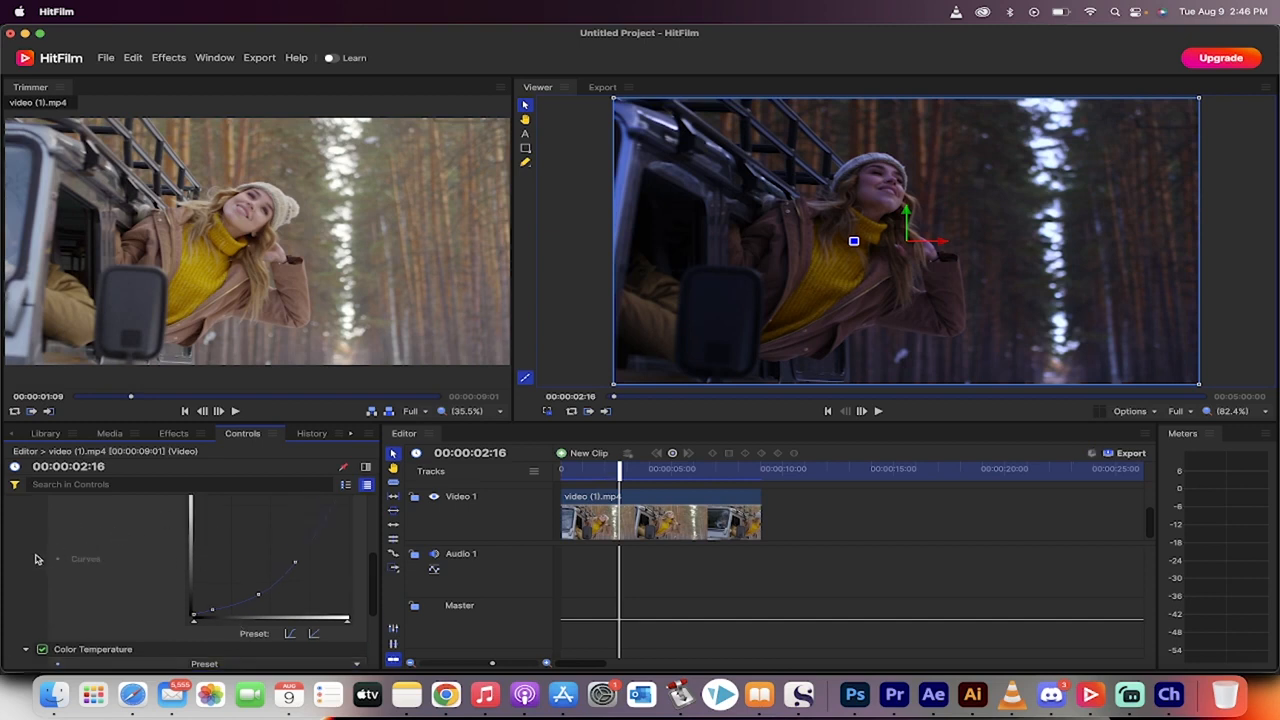
scroll(35, 559, up, 3)
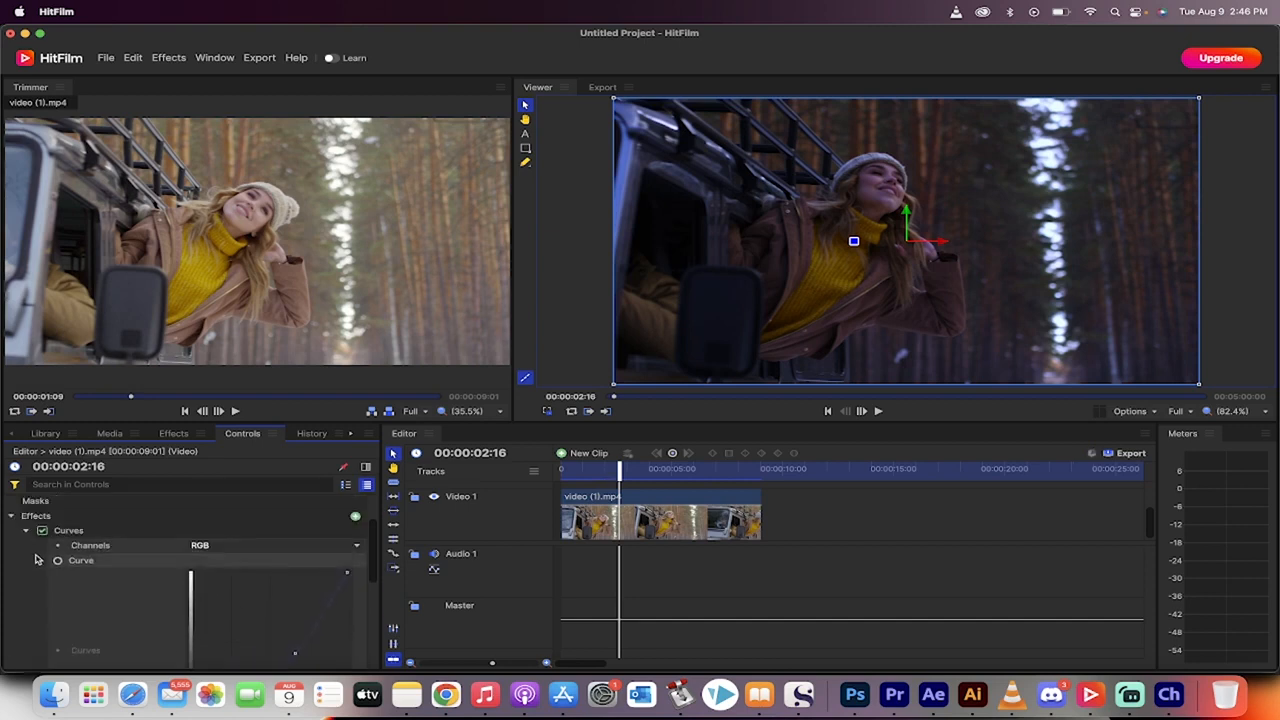
click(173, 434)
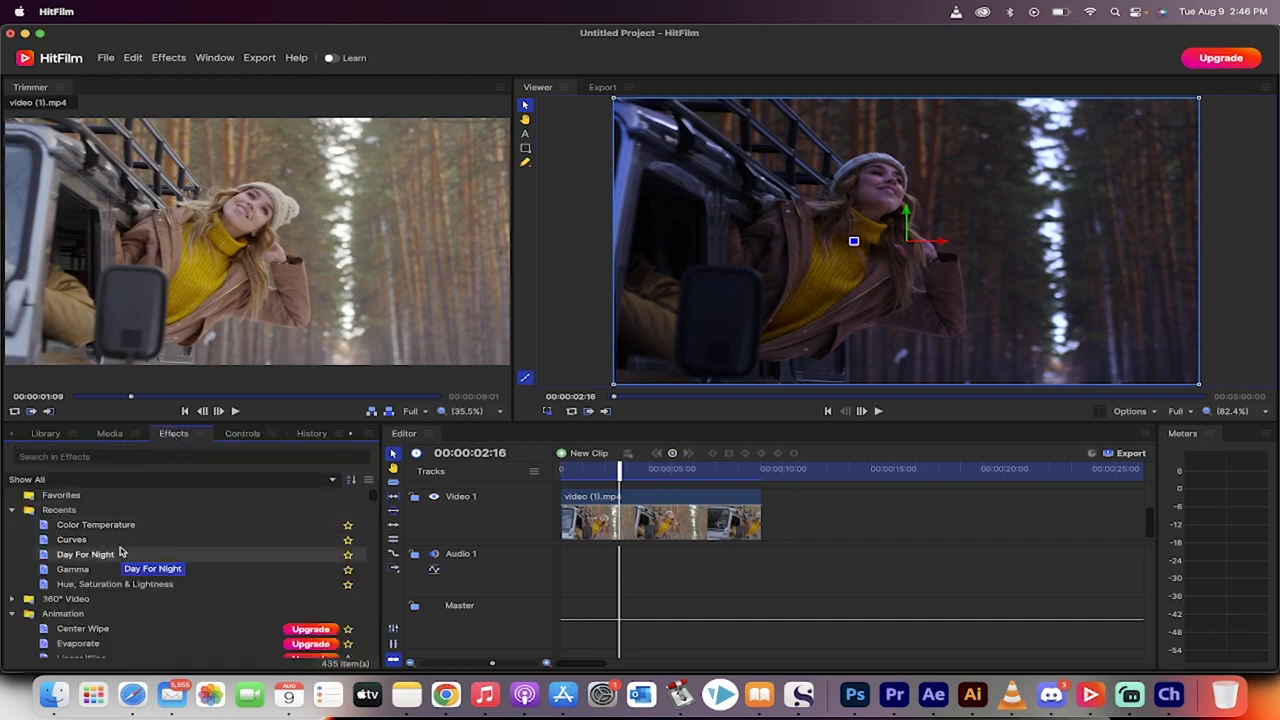
click(115, 585)
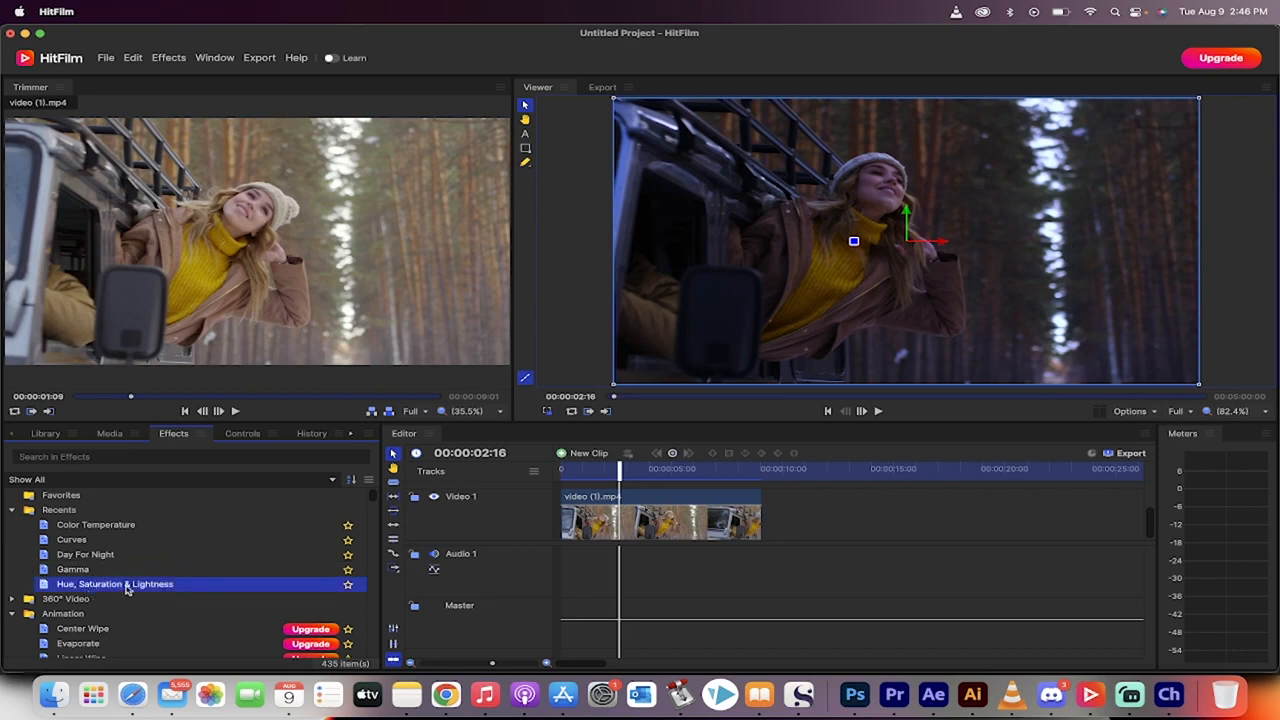
drag(117, 590, 589, 512)
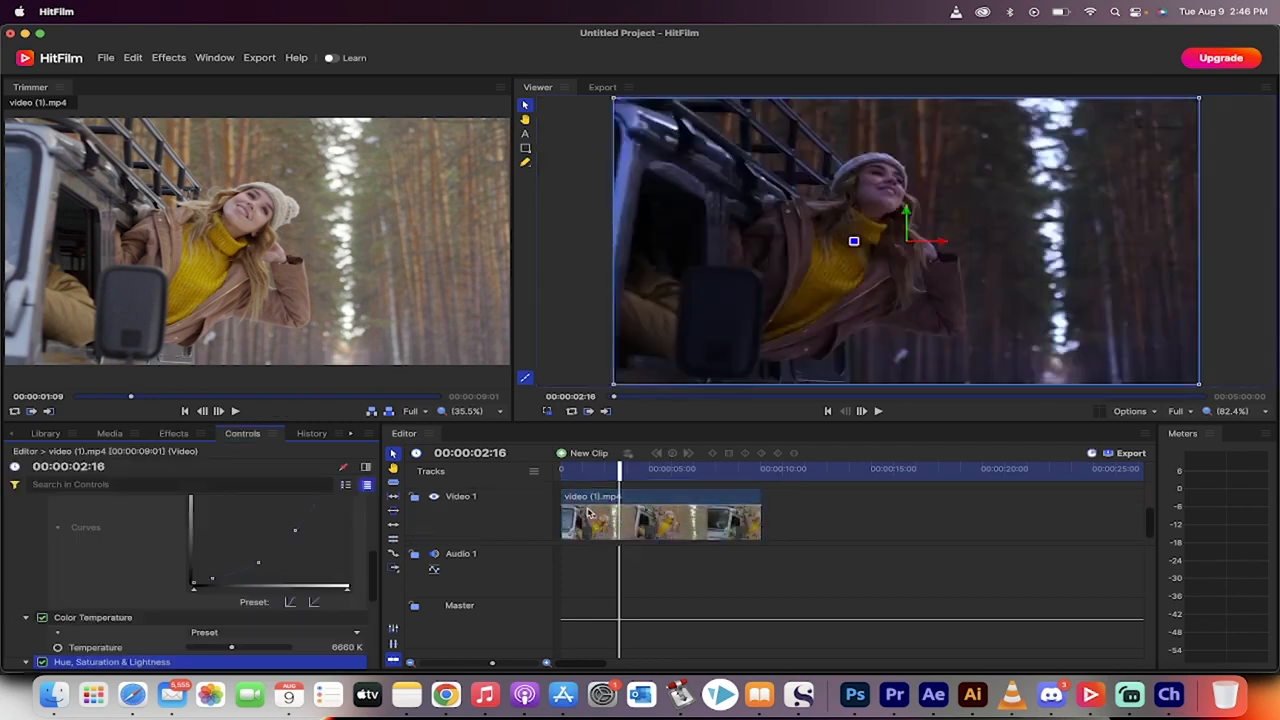
Step: Set the Blue range's Saturation to -12.0 and Hue Shift to -3.6° in the Hue, Saturation & Lightness effect
scroll(90, 610, down, 5)
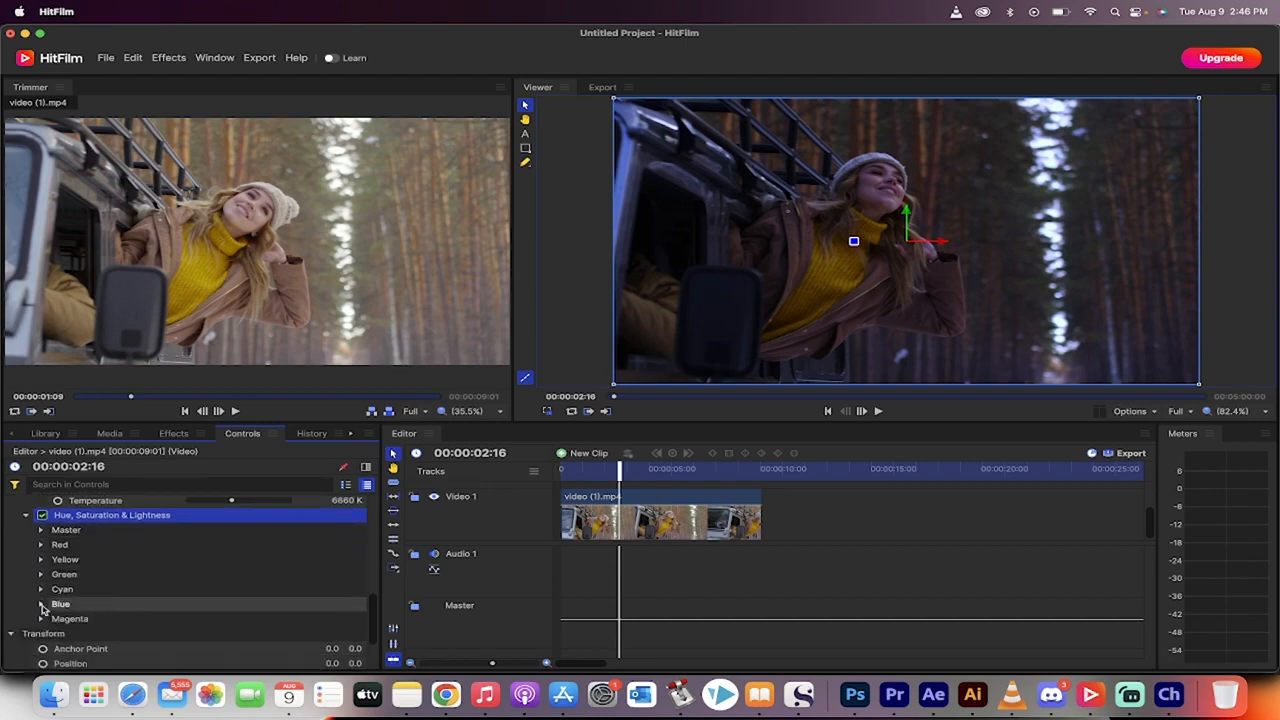
click(42, 607)
click(62, 605)
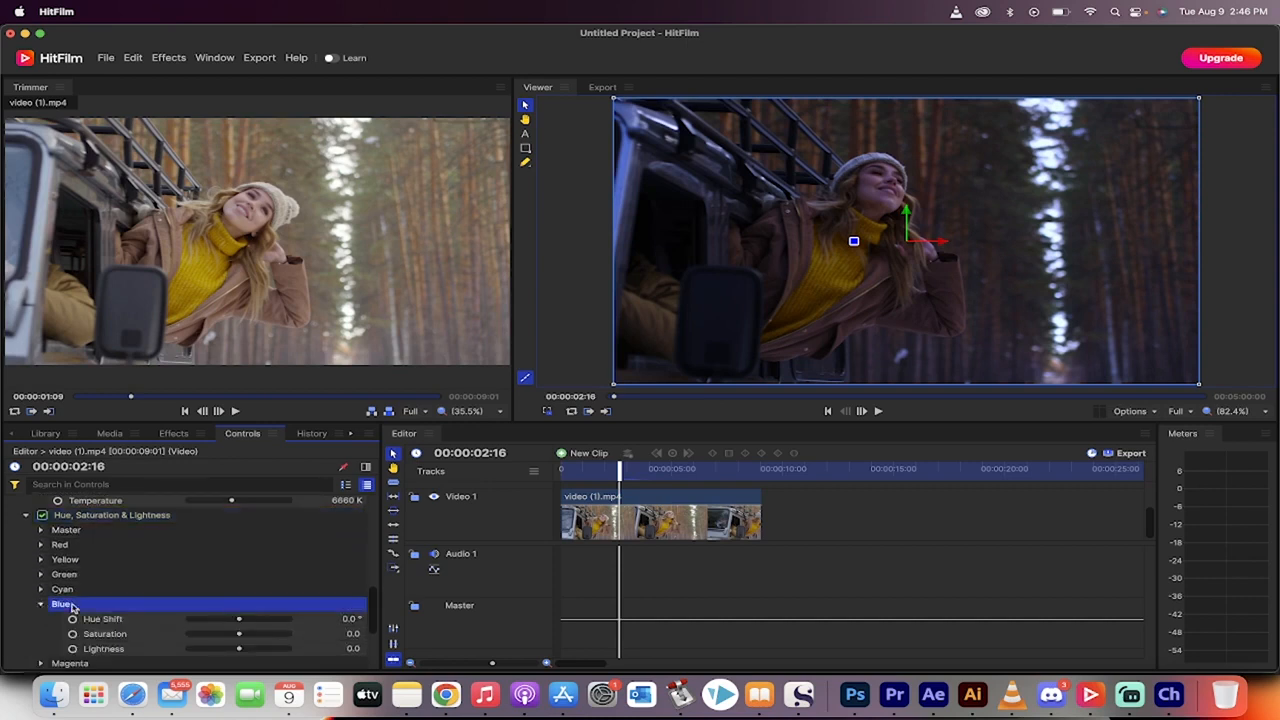
scroll(70, 605, down, 1)
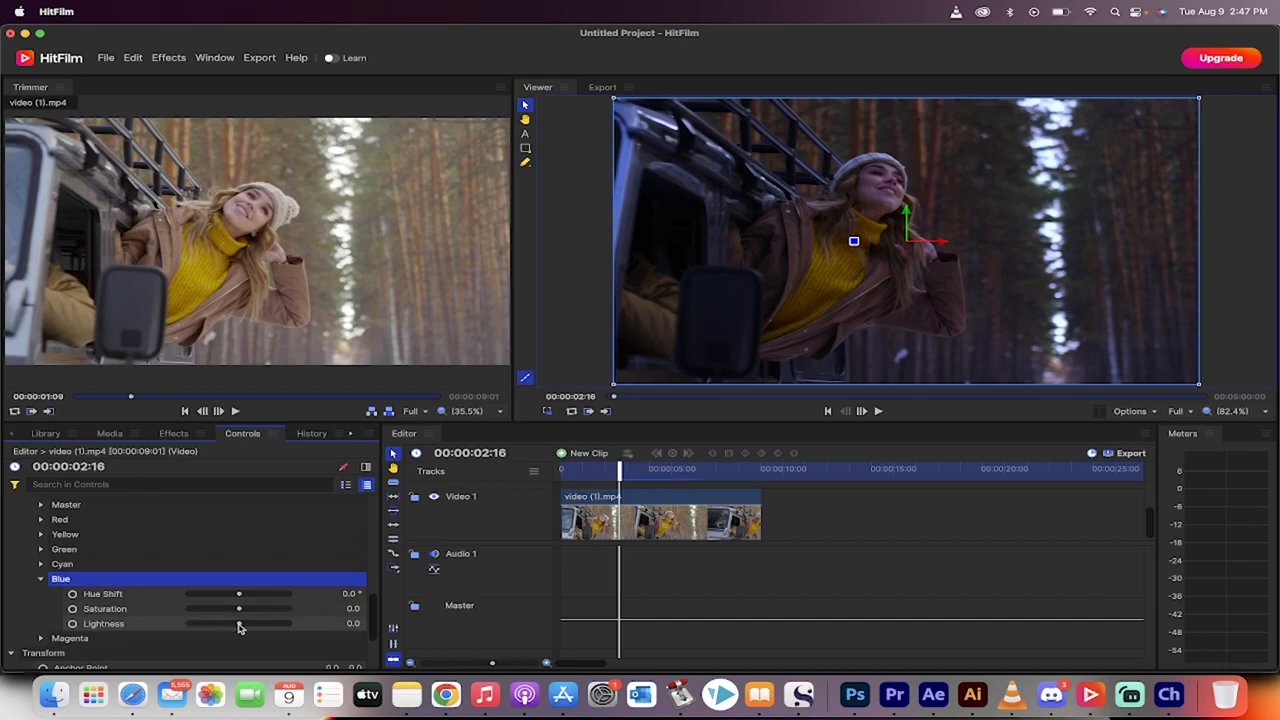
mouse_move(239, 627)
mouse_down()
mouse_move(203, 623)
mouse_move(289, 623)
mouse_move(189, 612)
mouse_move(352, 611)
mouse_move(220, 614)
mouse_move(232, 614)
mouse_up()
key(super+z)
drag(239, 594, 237, 597)
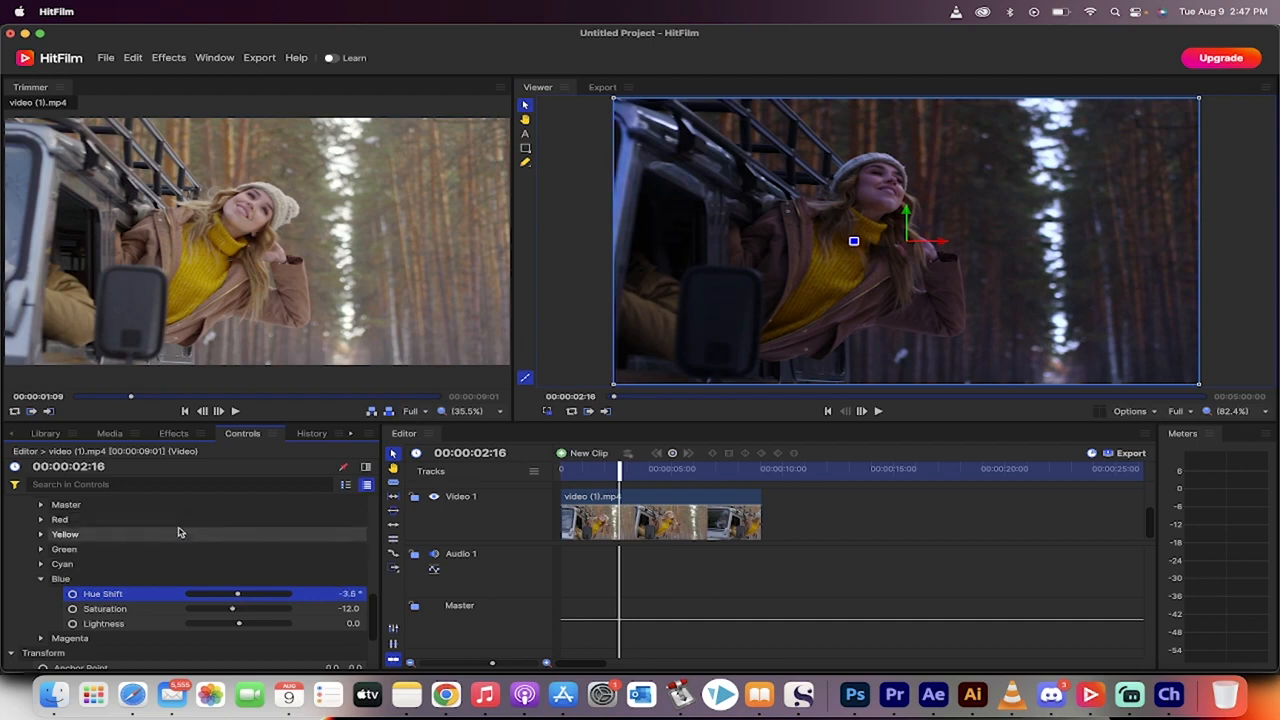